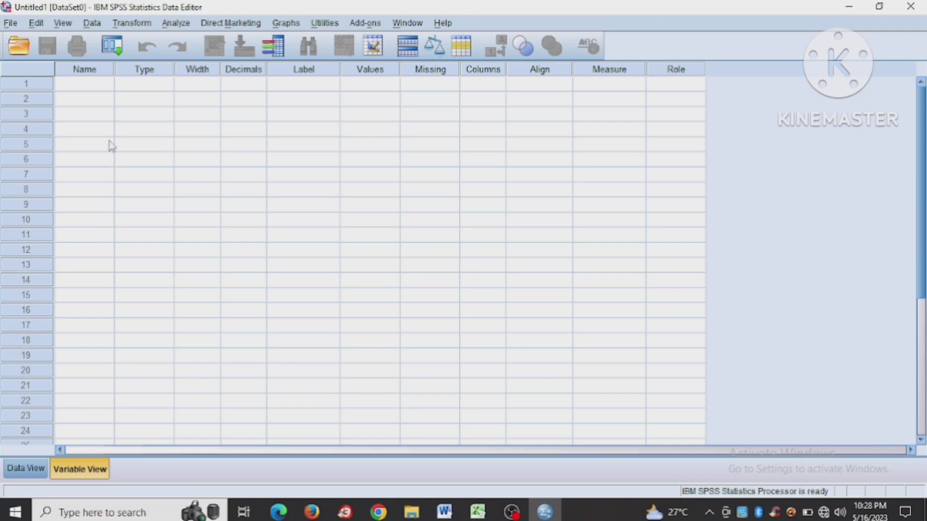
- Define the first variable with the name x and 0 decimals
click(93, 82)
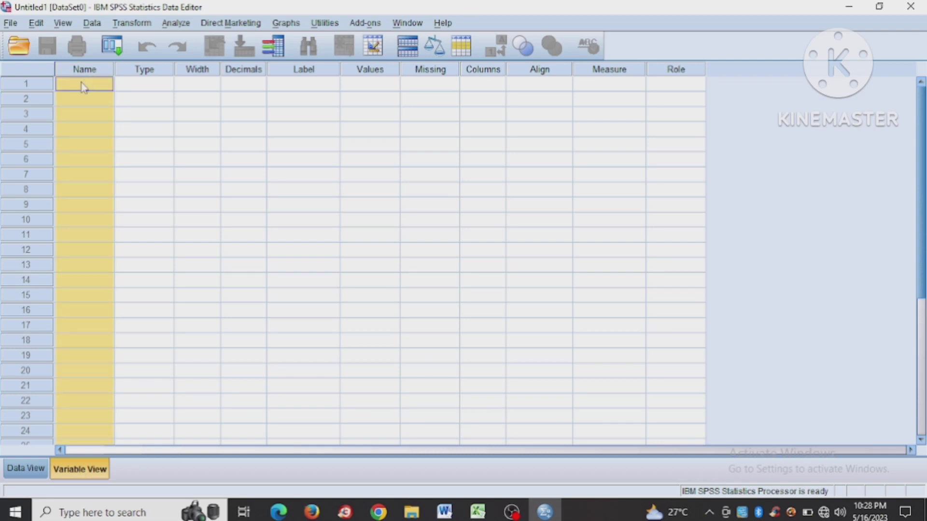
click(83, 86)
text(x)
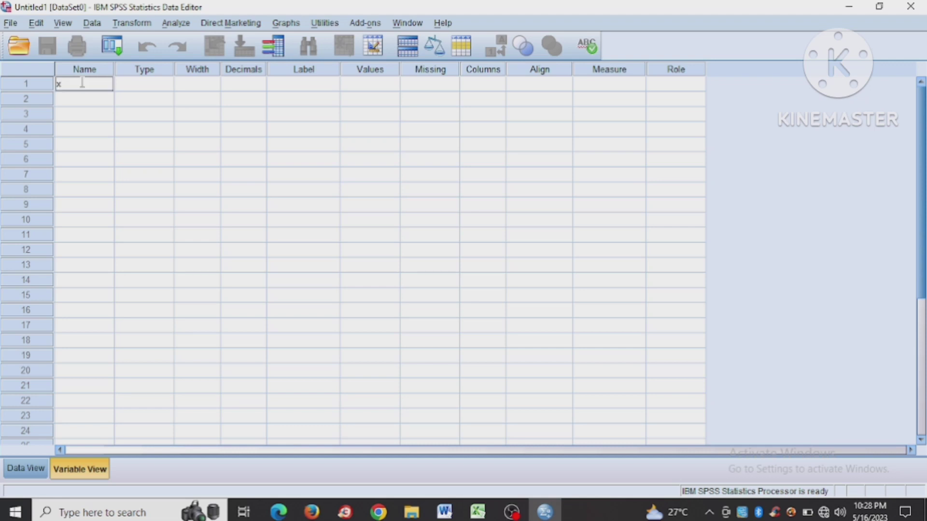
click(242, 86)
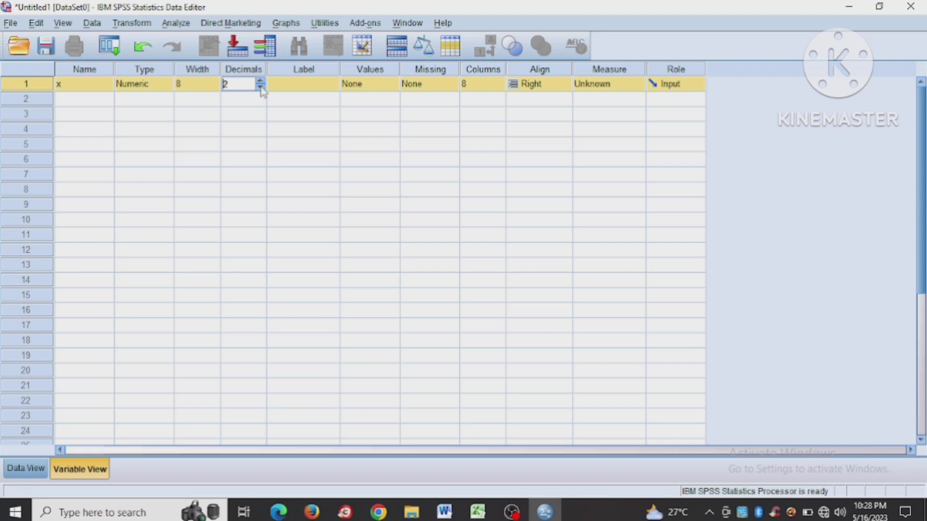
click(260, 87)
click(260, 86)
- Label variable x as Discoverylearning
click(312, 85)
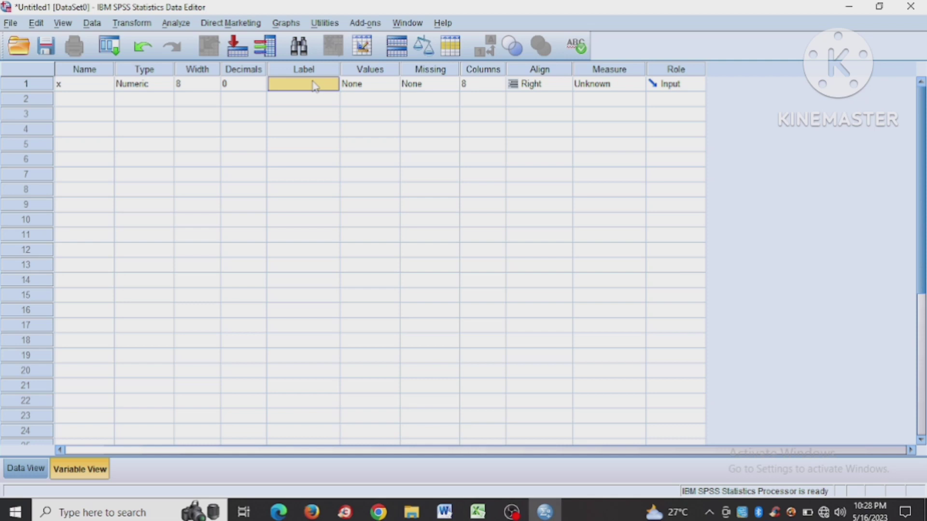
text(D)
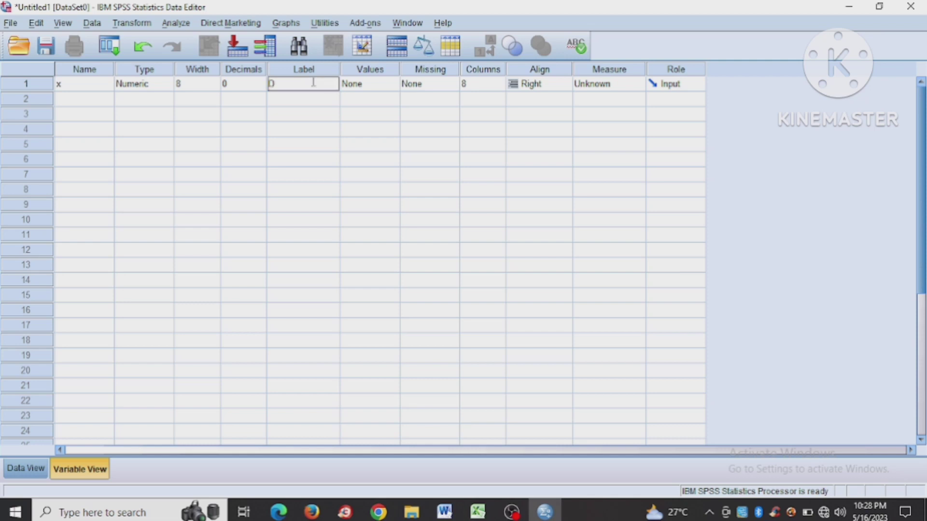
text(iscovery learning)
- Define a second variable named y with 0 decimals
click(68, 101)
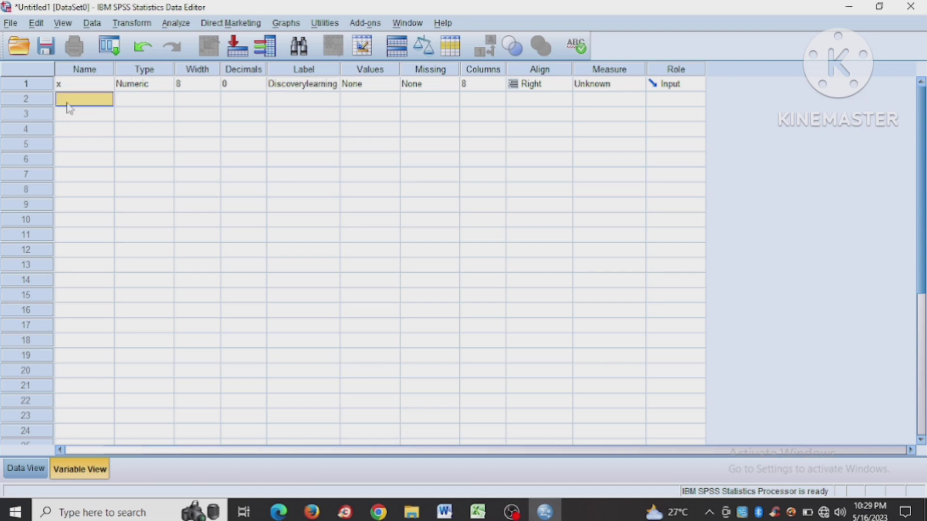
text(y)
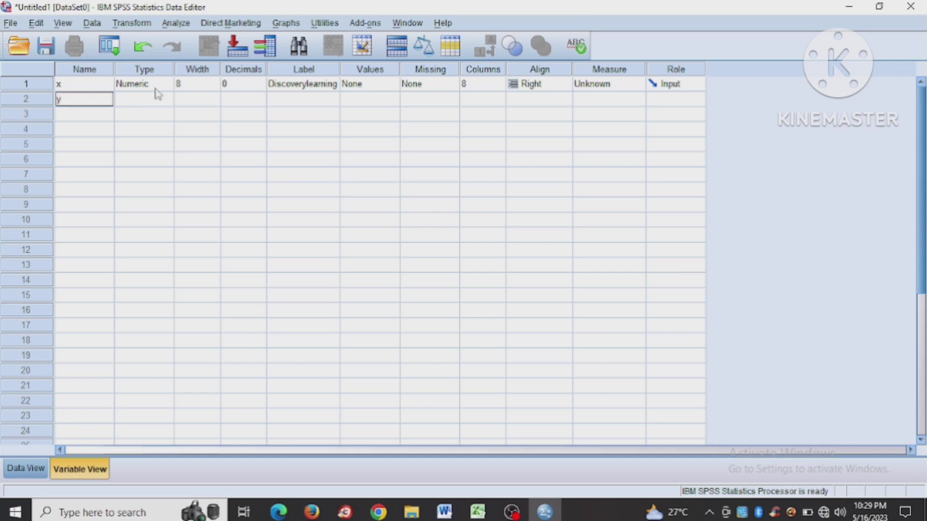
click(264, 95)
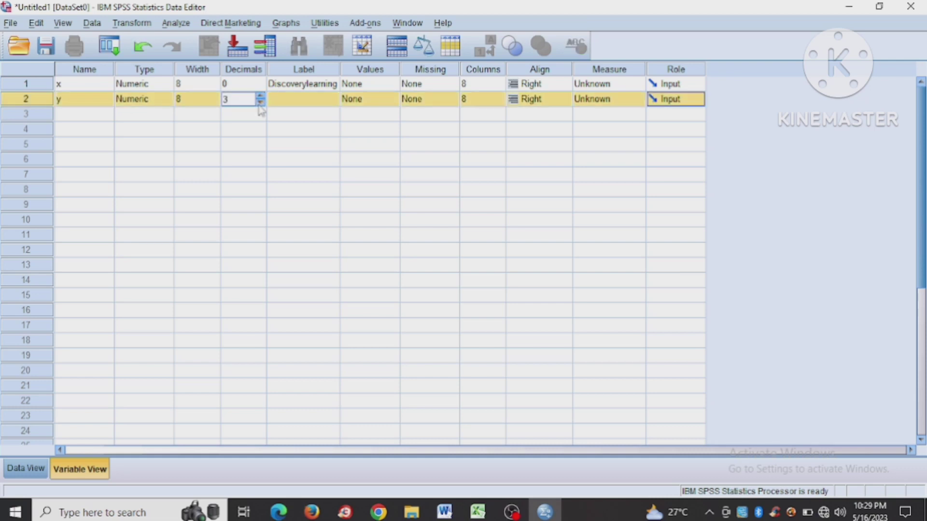
click(261, 103)
click(261, 103)
- Label variable y as Hasilbelajar
click(303, 99)
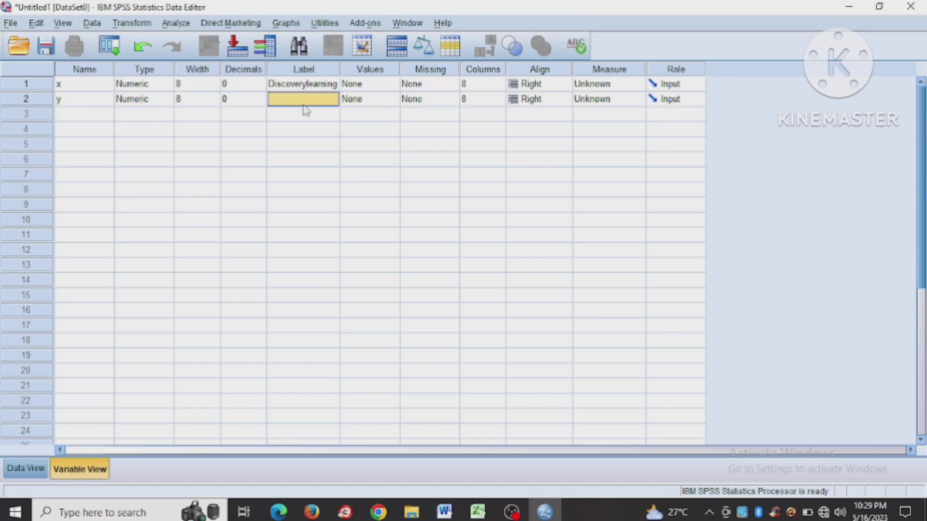
double_click(305, 100)
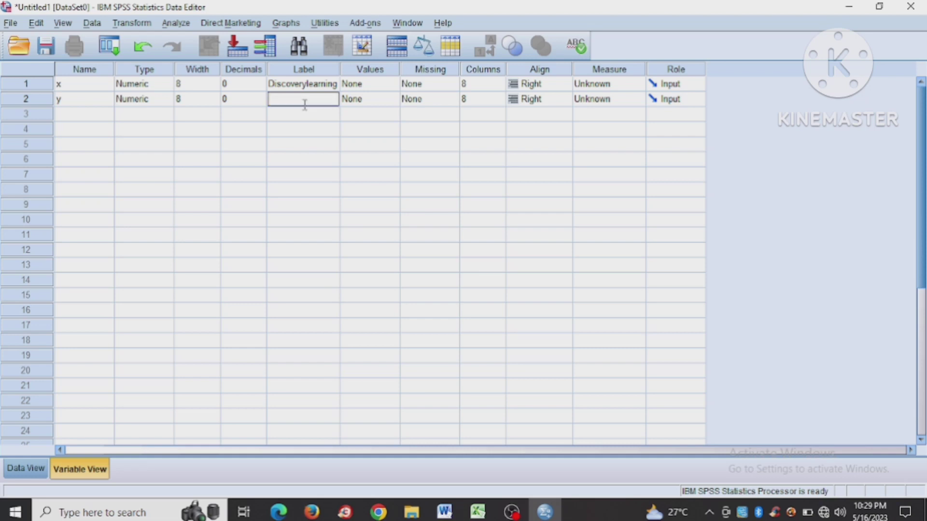
text(Hasilbelajar)
- Show the empty data grid, and copy the X and Y scores in cells A8:B17 of the Excel sheet
click(30, 473)
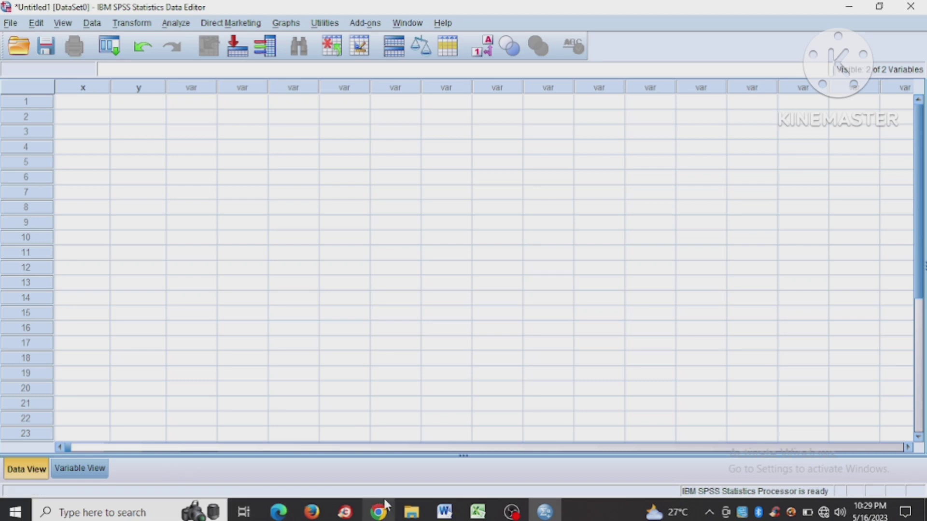
mouse_move(445, 511)
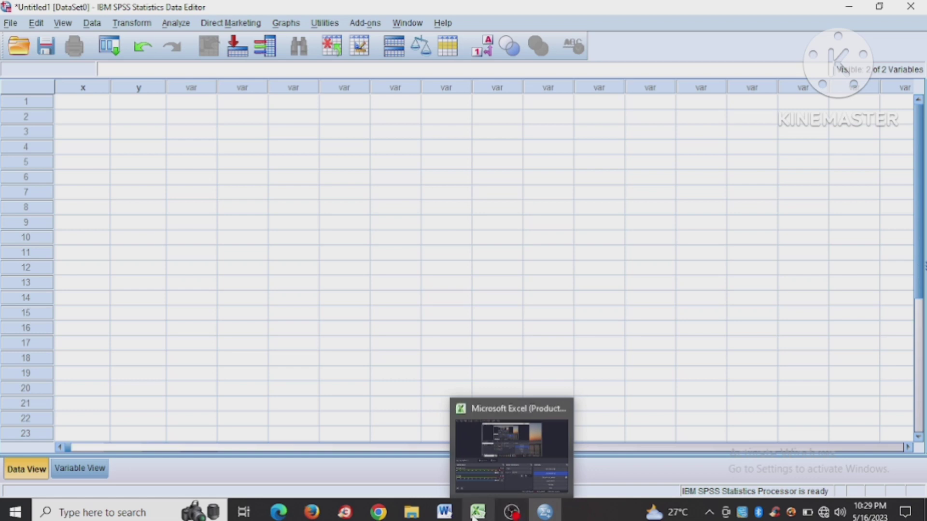
click(474, 516)
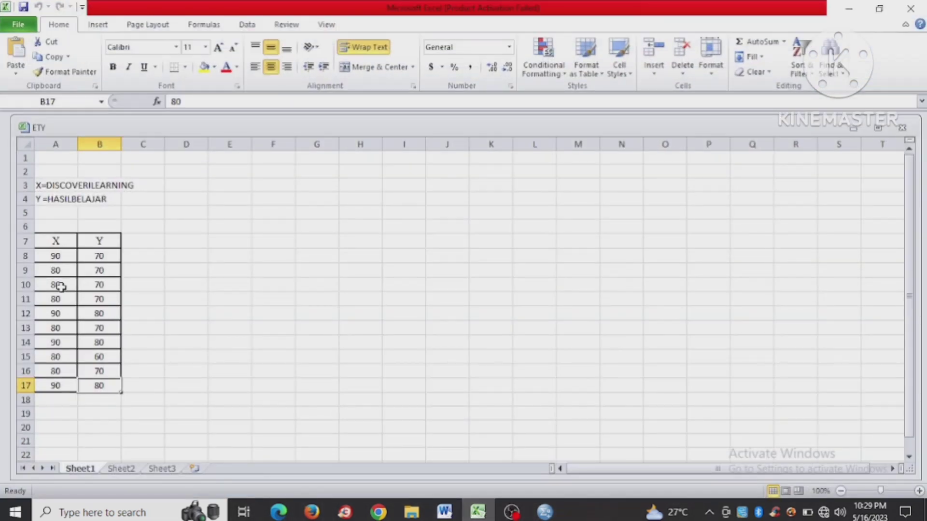
click(51, 257)
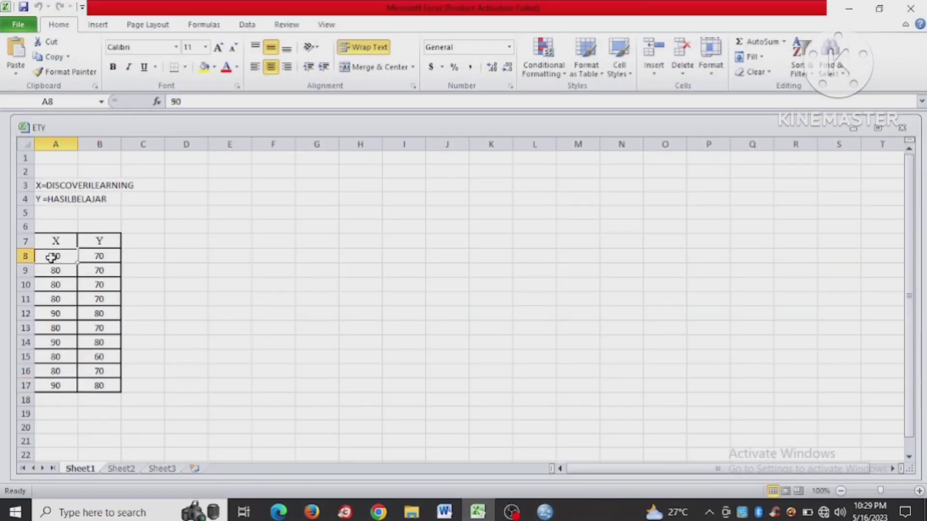
drag(46, 256, 112, 387)
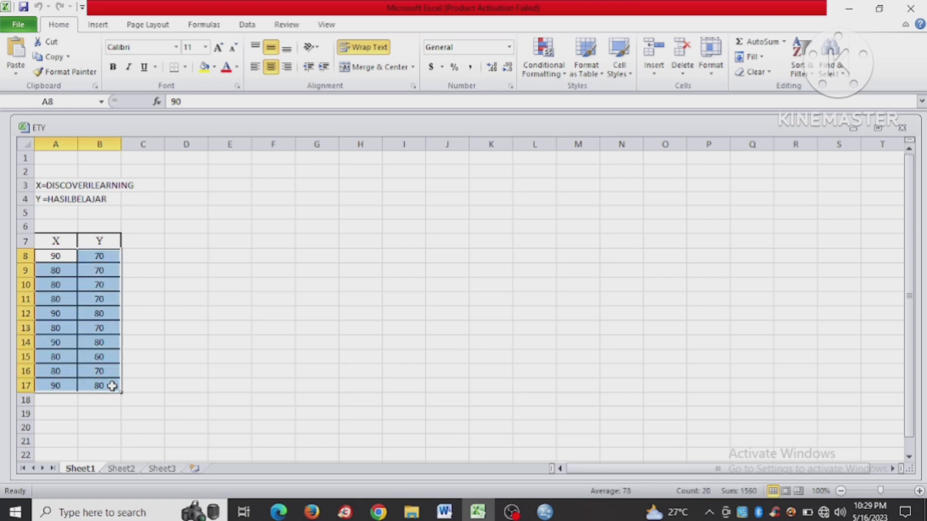
key(ctrl+c)
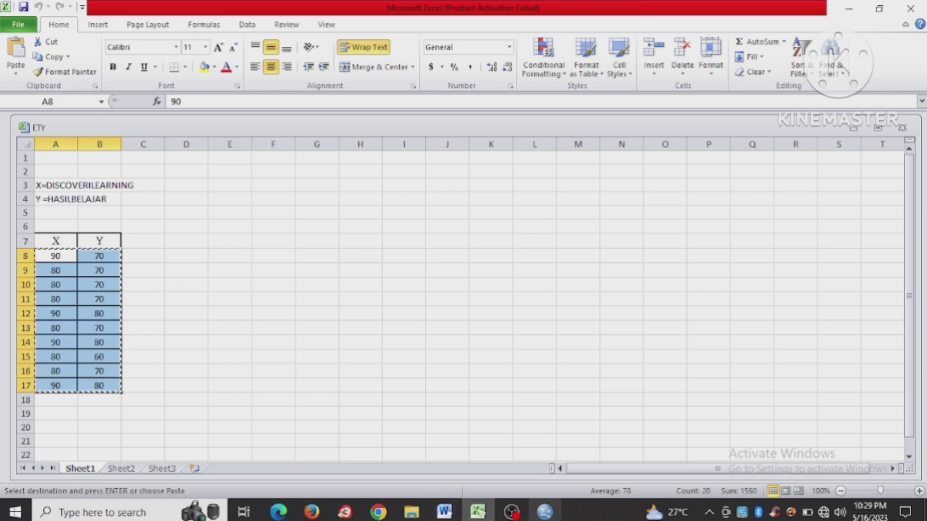
- Return to SPSS and paste the copied scores into the x and y columns starting at row 1
click(544, 511)
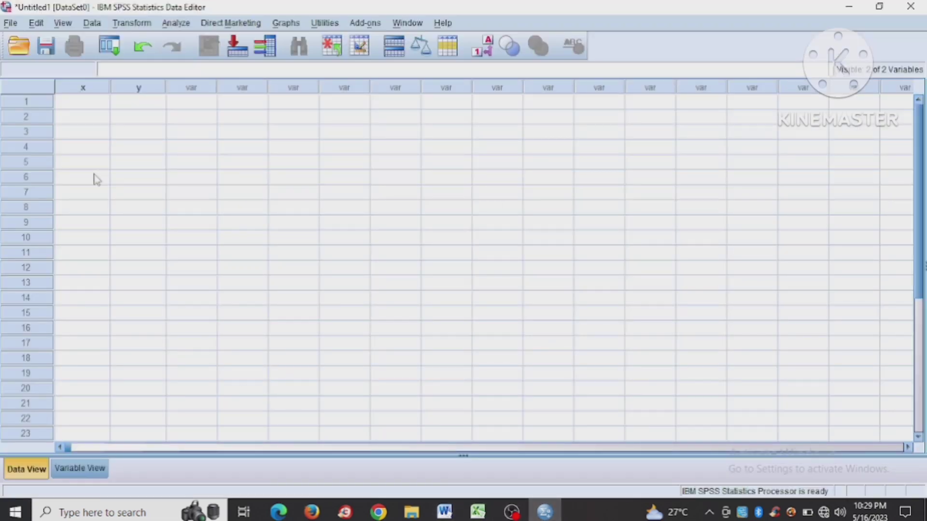
click(99, 108)
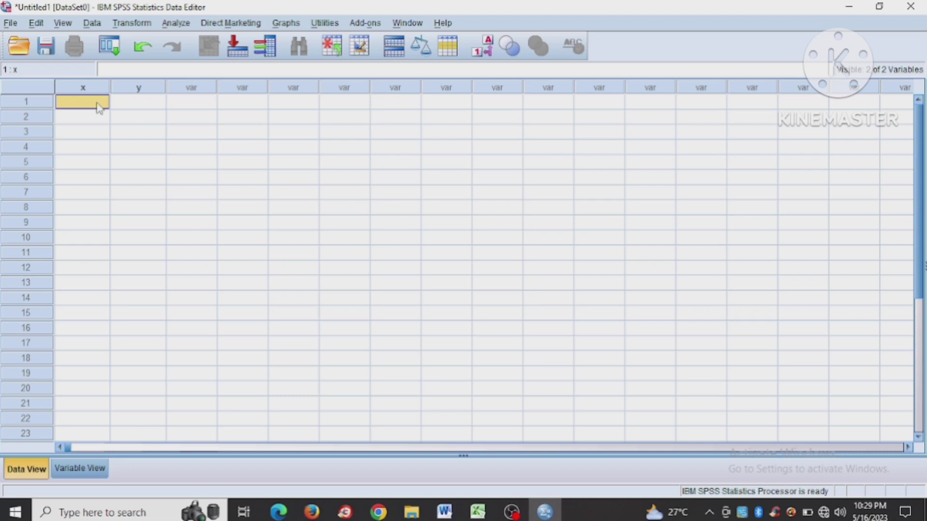
key(ctrl+v)
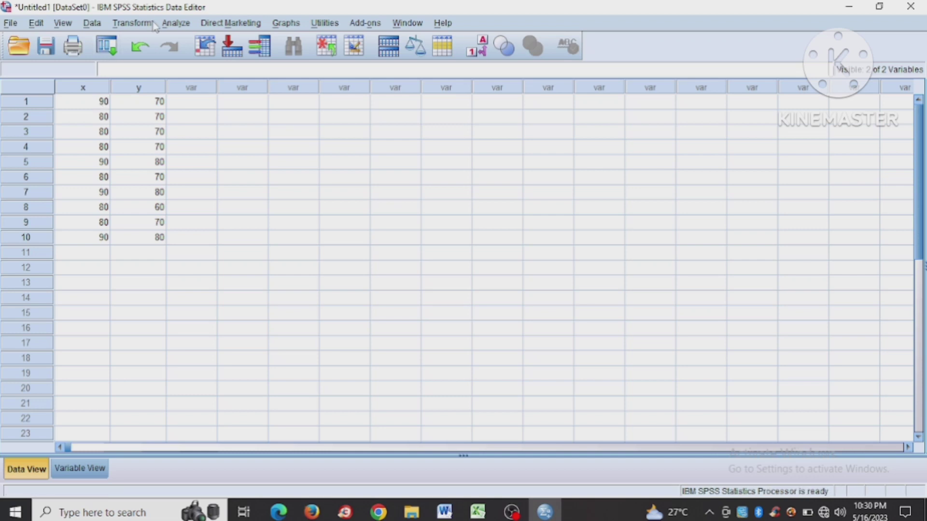
- Set up a Linear Regression with Hasilbelajar as the dependent and Discoverylearning as the independent variable
click(177, 24)
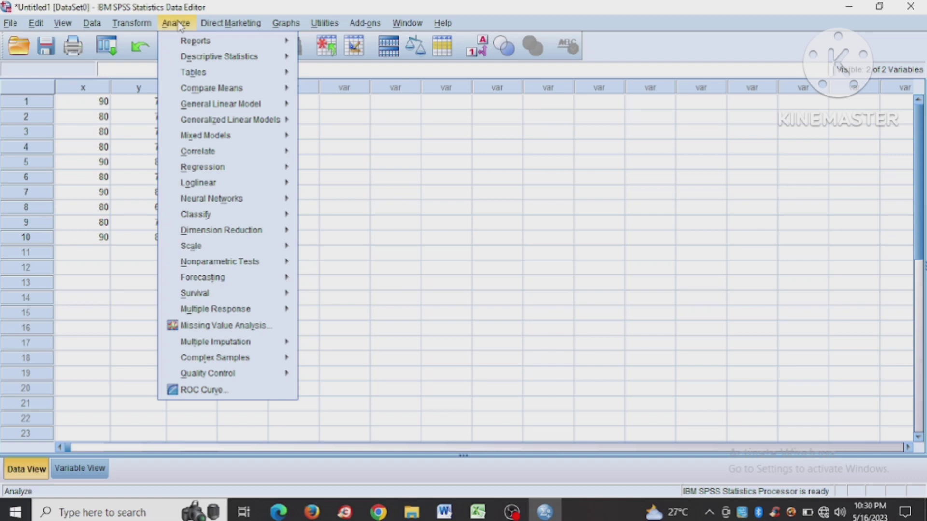
mouse_move(216, 173)
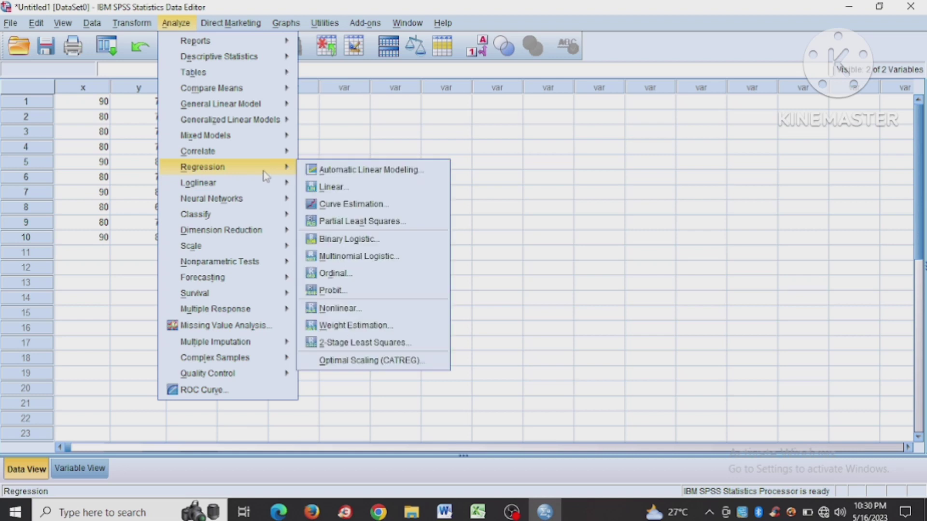
click(352, 187)
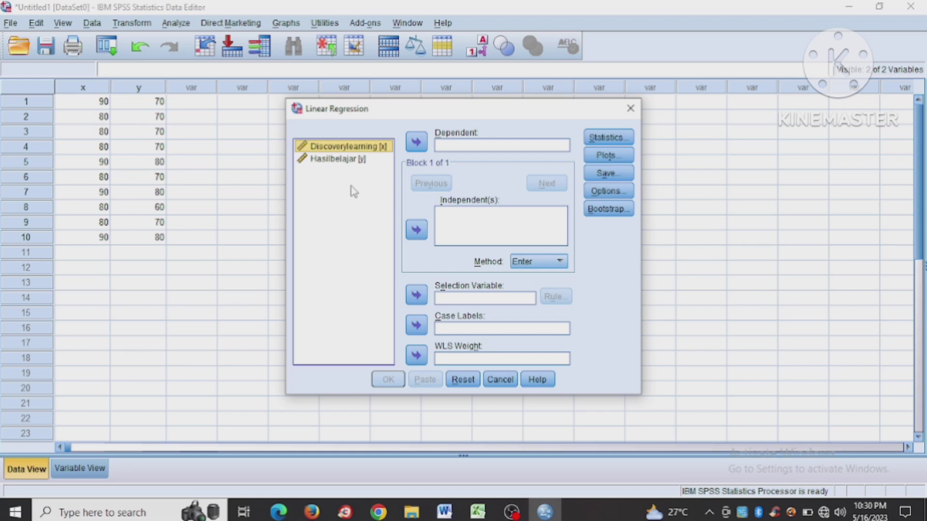
click(367, 159)
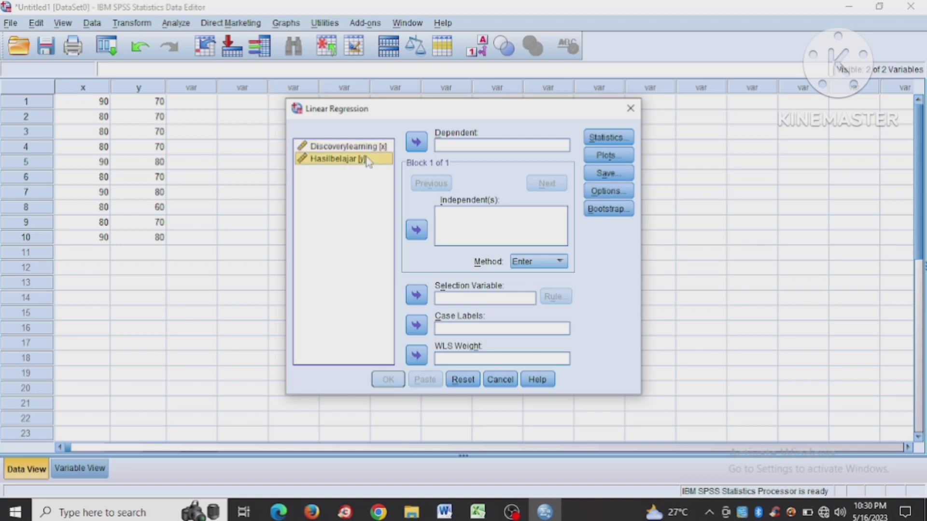
click(416, 143)
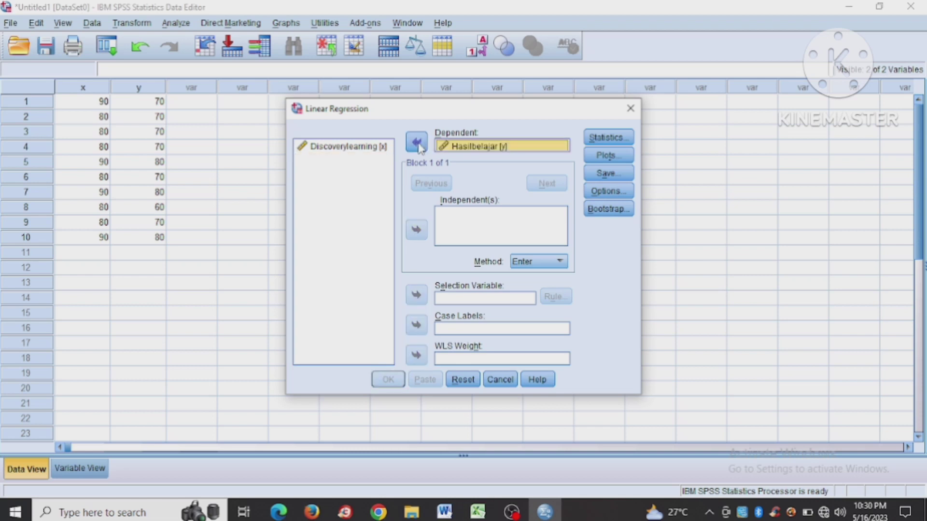
click(376, 146)
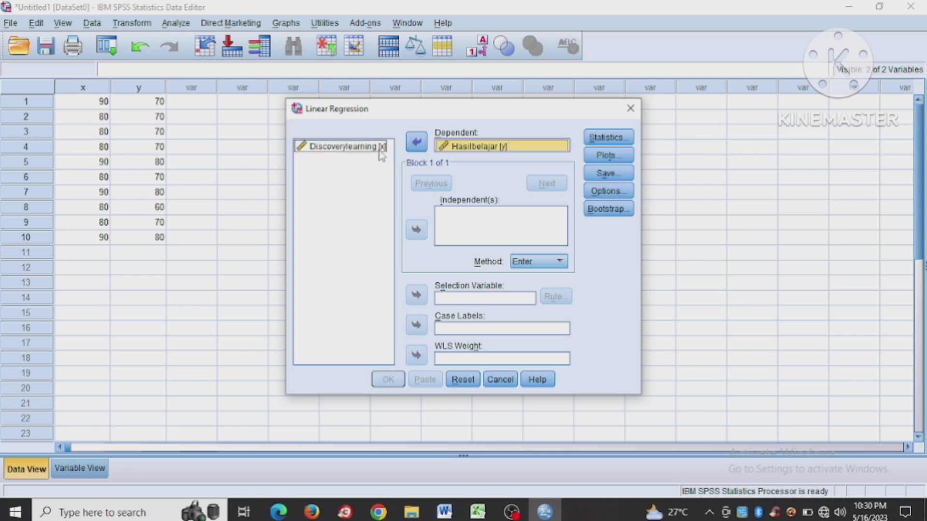
click(417, 231)
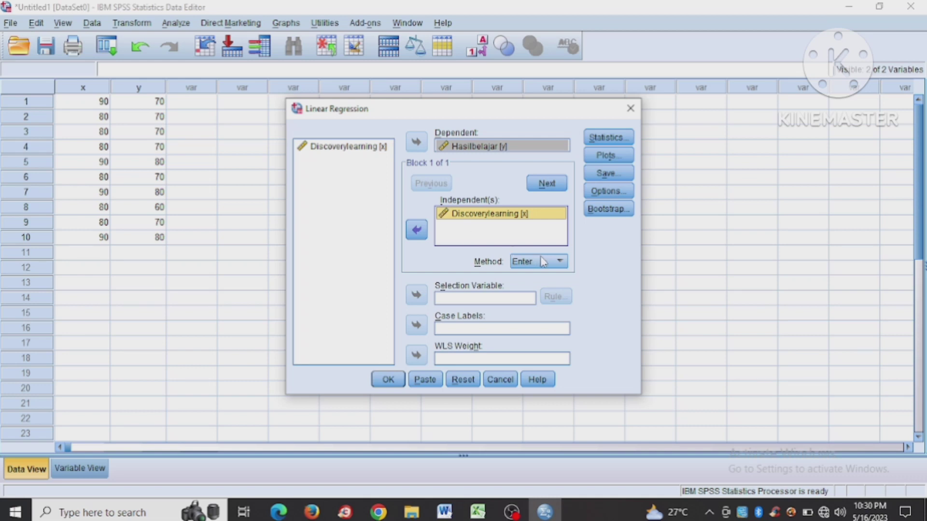
- Set the regression to save unstandardized residuals and run the analysis
click(607, 173)
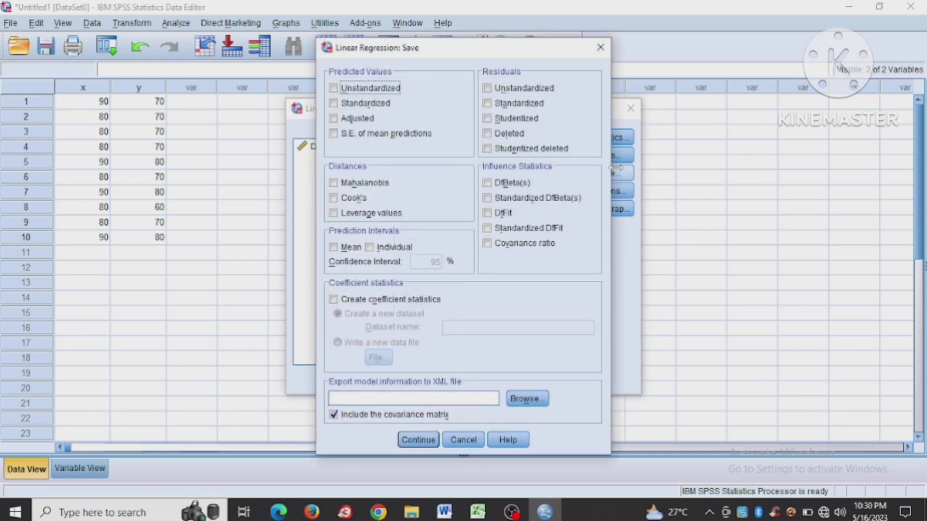
click(537, 90)
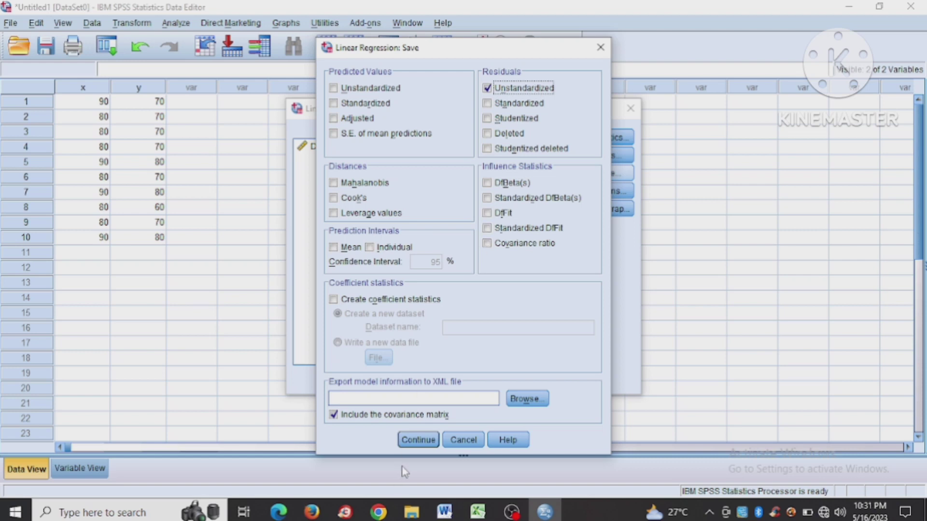
click(424, 441)
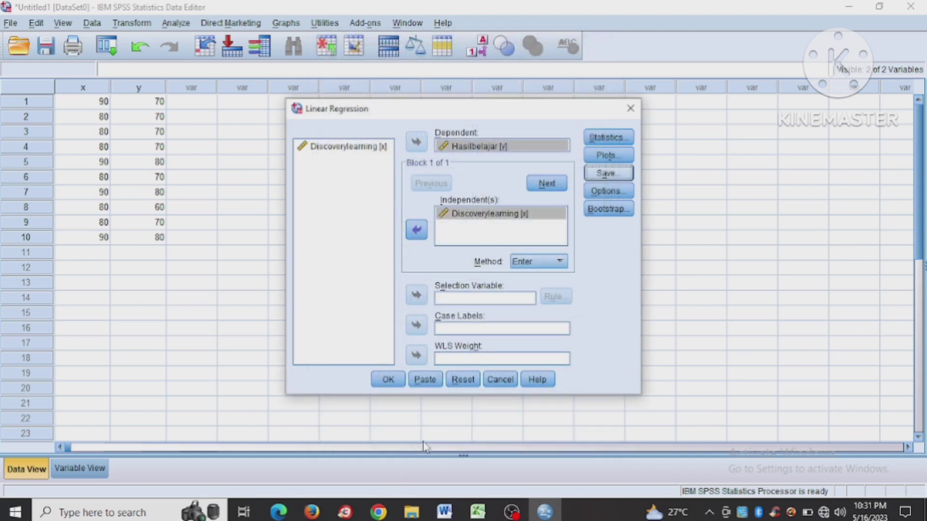
click(398, 381)
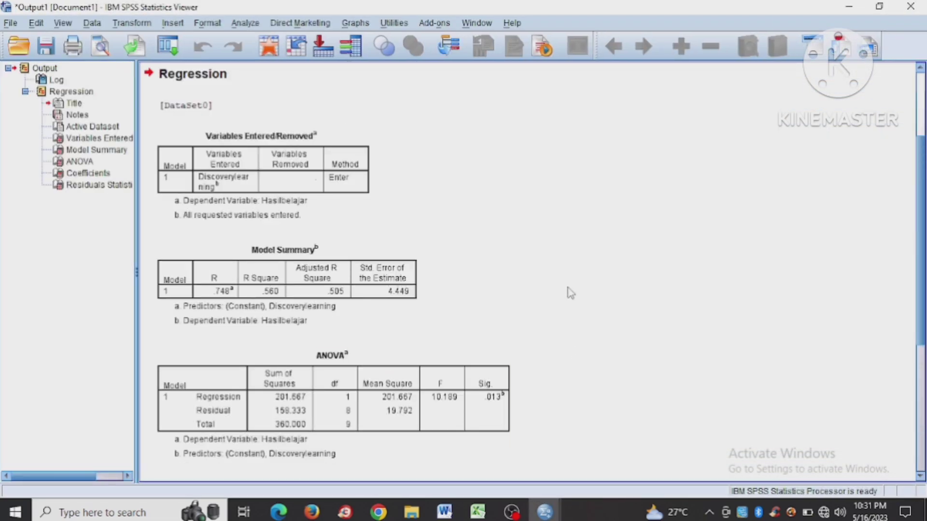
- Close the regression output document without saving it
click(426, 441)
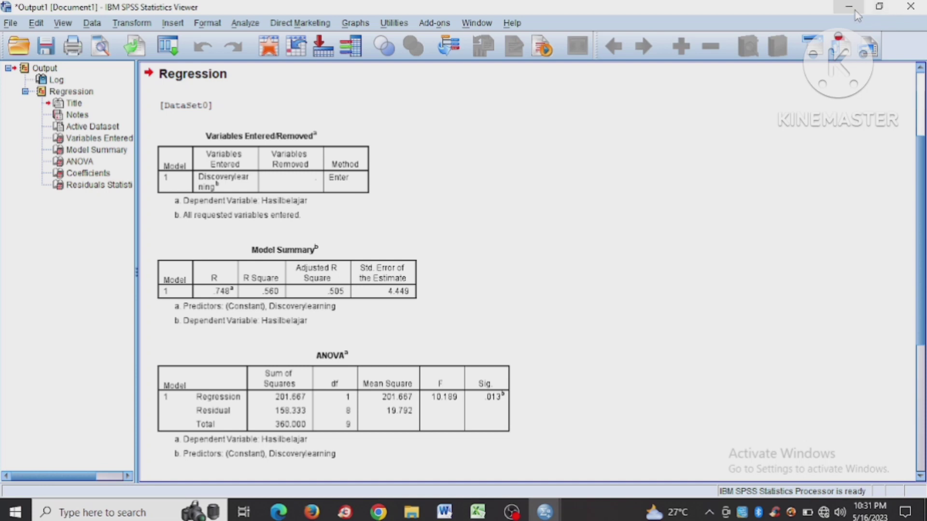
click(911, 7)
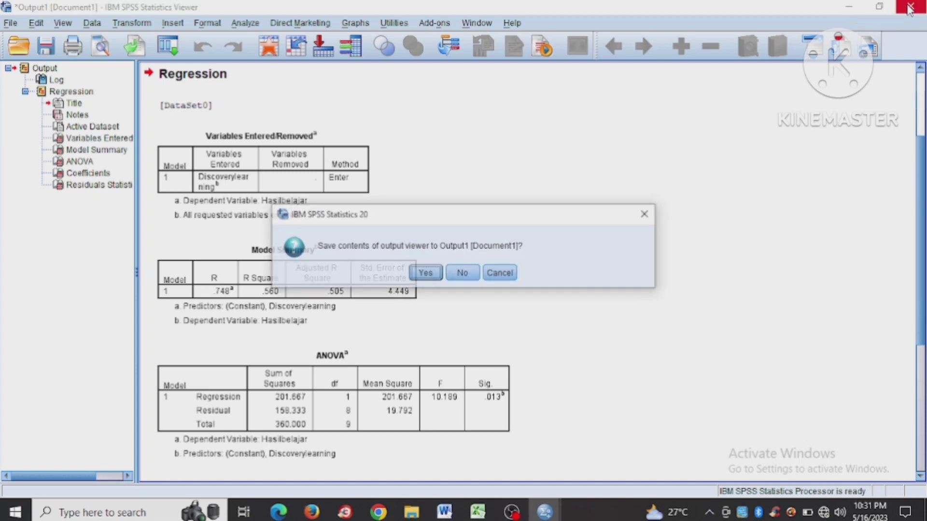
click(427, 275)
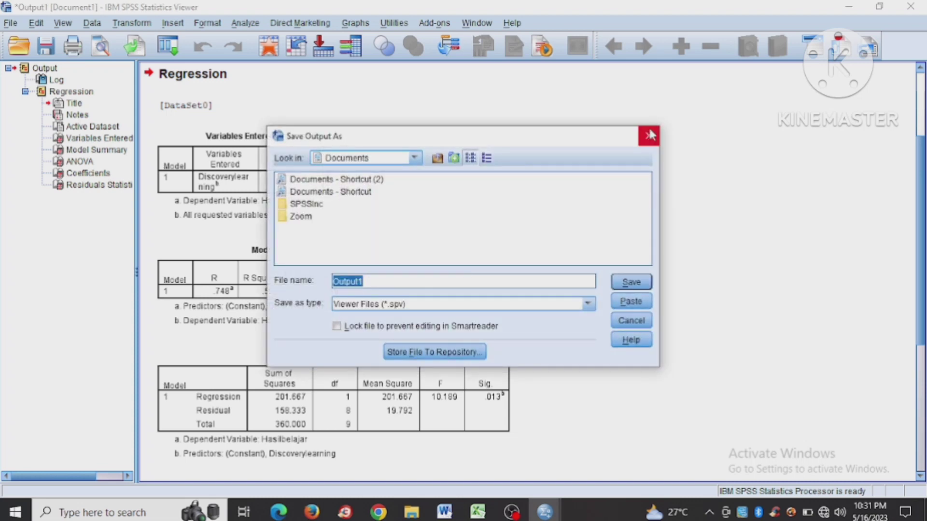
click(646, 138)
click(910, 6)
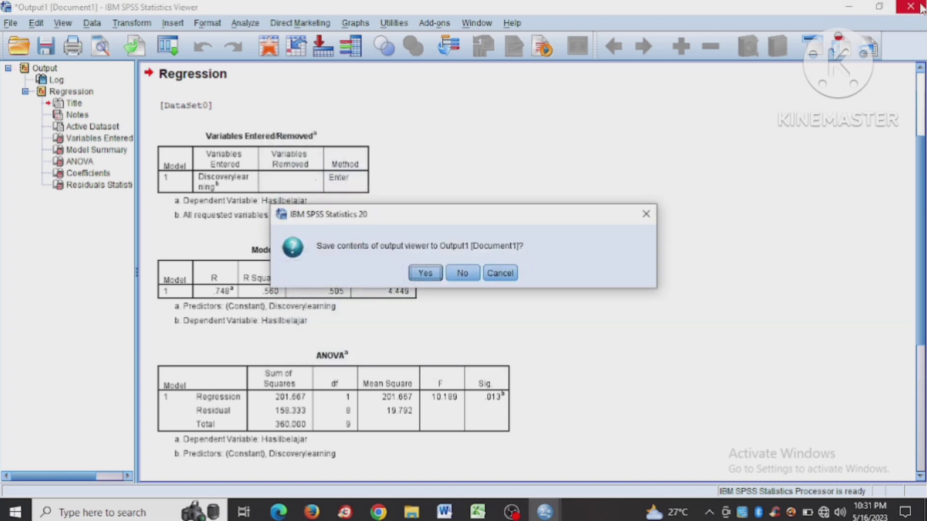
click(463, 276)
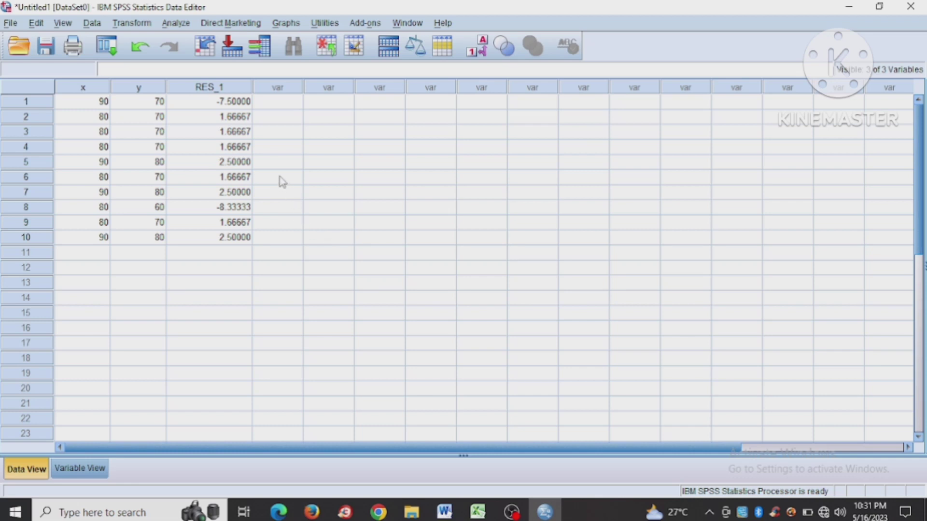
- Set up a legacy 1-Sample K-S test with Unstandardized Residual as the test variable
click(177, 24)
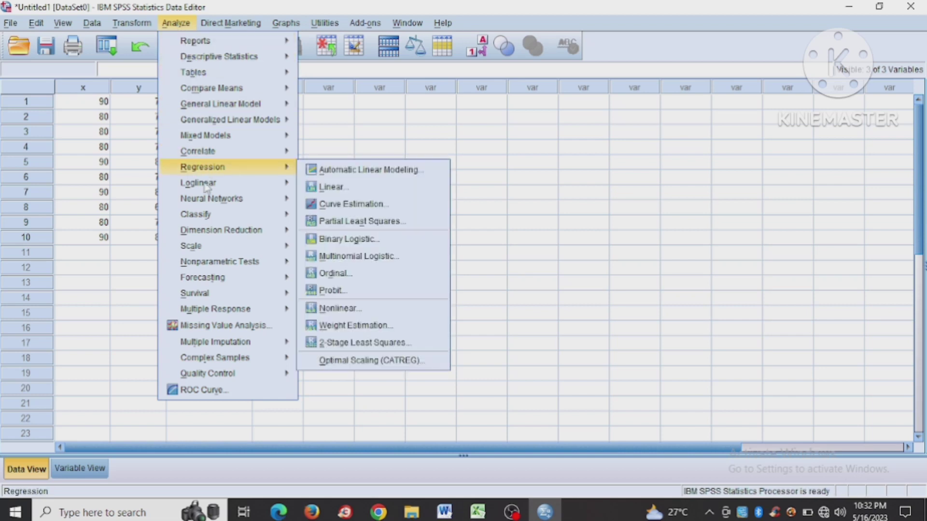
mouse_move(219, 262)
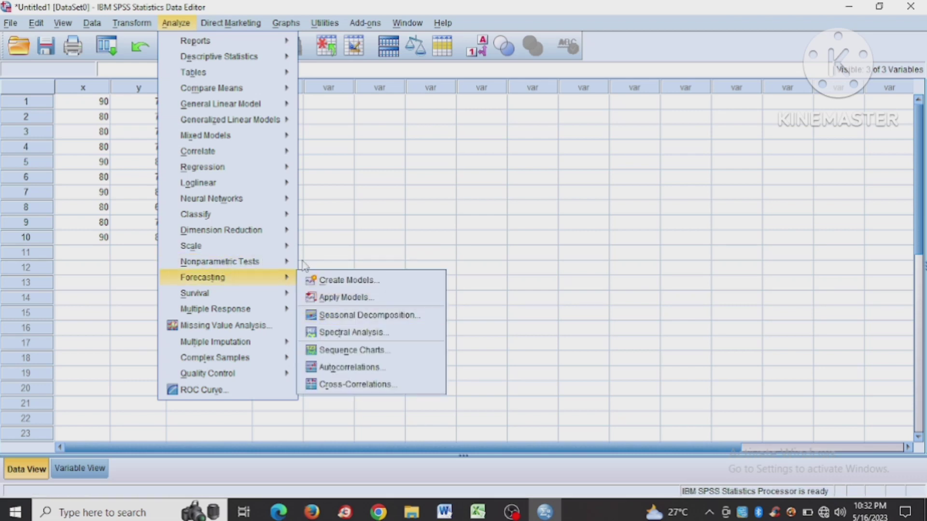
mouse_move(352, 319)
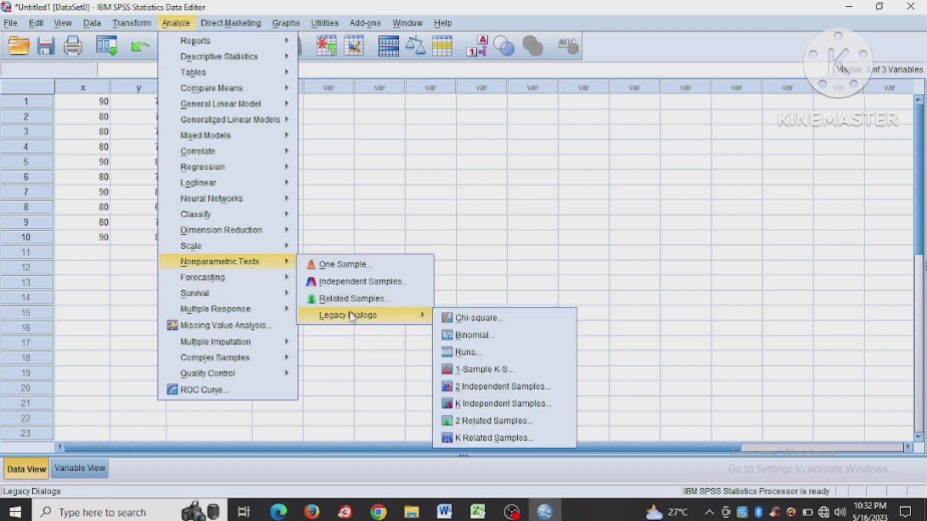
click(467, 368)
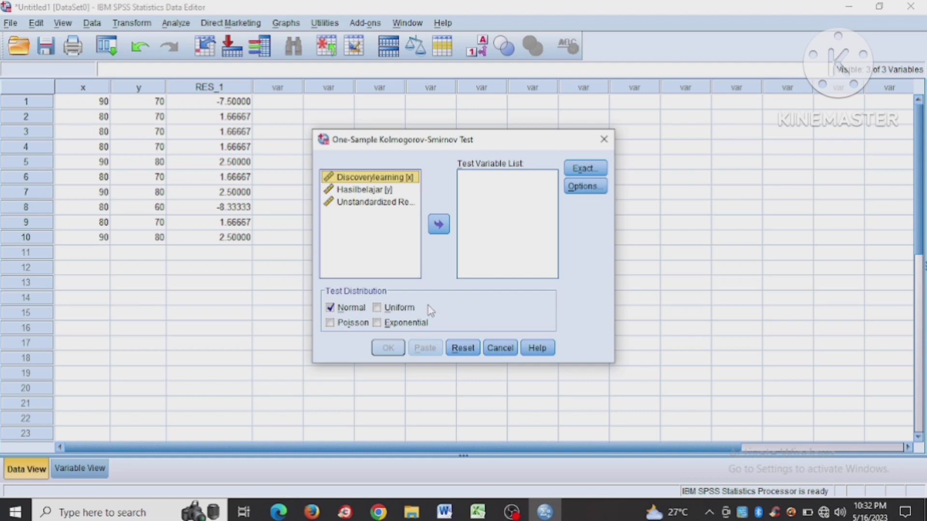
click(395, 203)
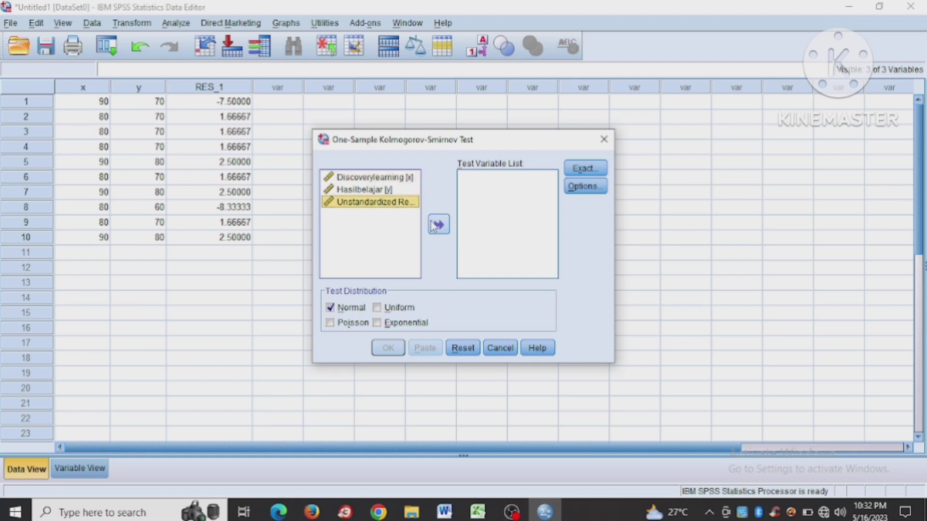
click(439, 227)
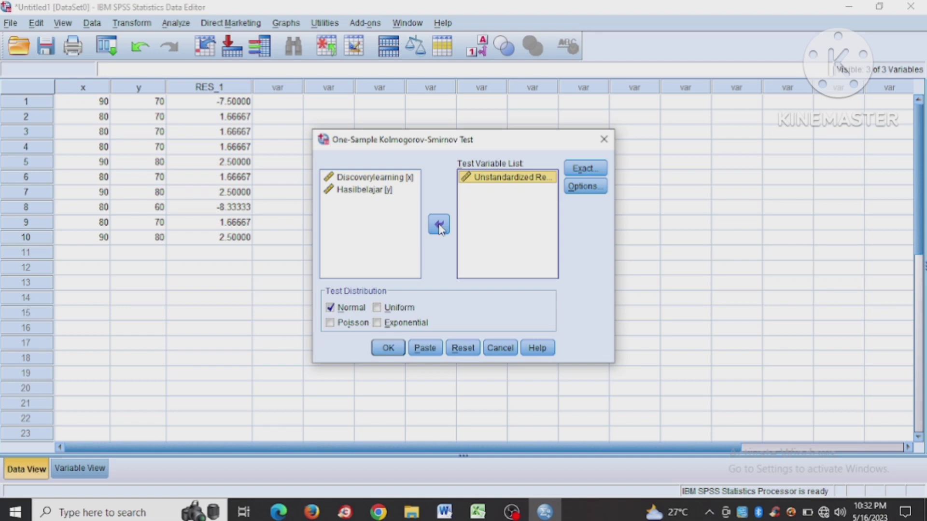
- Run the Kolmogorov-Smirnov test with Normal as the test distribution
click(351, 308)
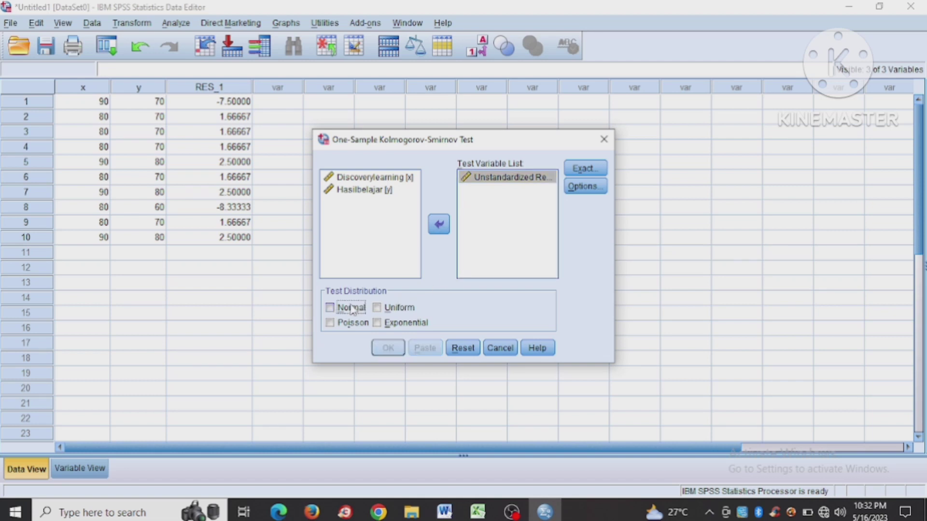
click(343, 309)
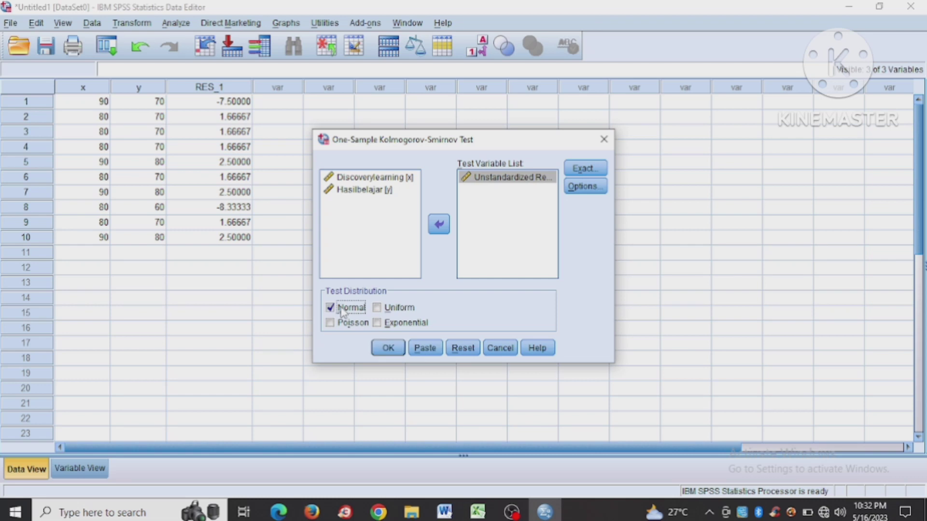
click(387, 348)
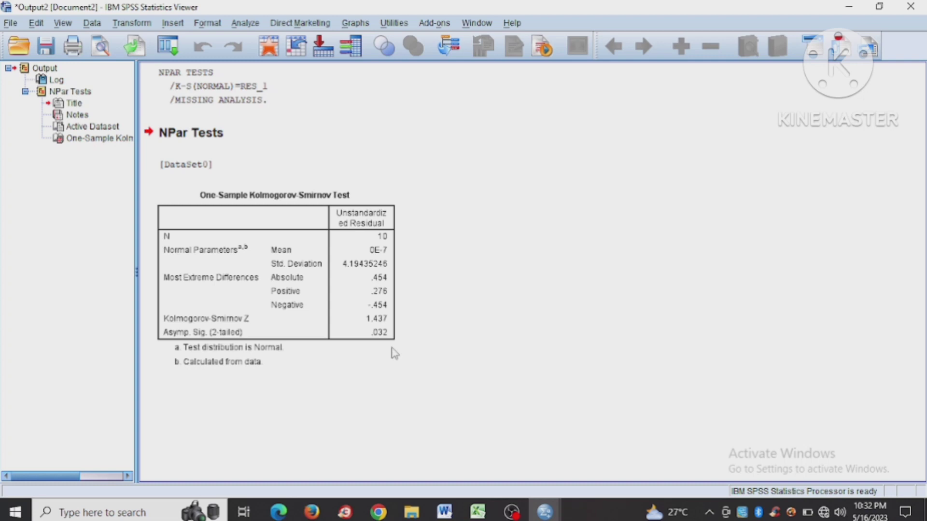
click(389, 351)
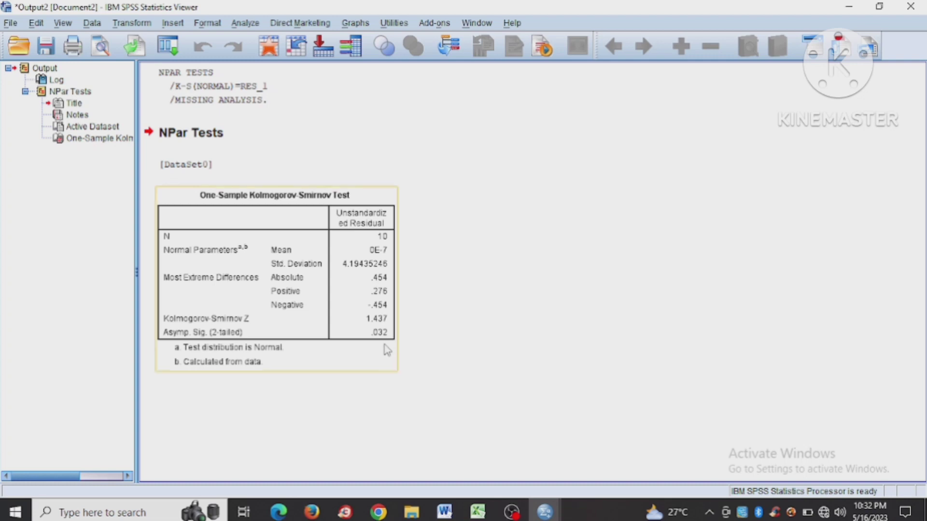
click(429, 356)
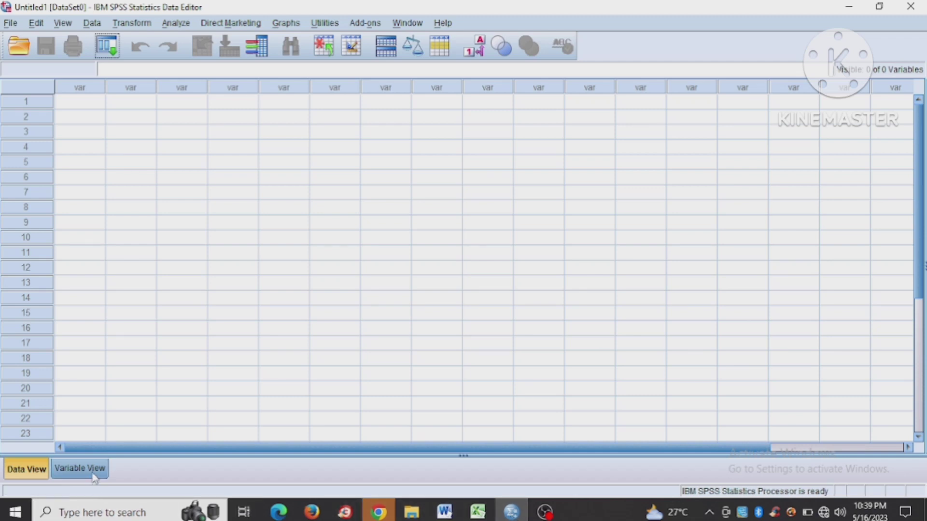
- In the empty dataset, define the first variable as x with 0 decimals and the label Discoverylearning
click(79, 469)
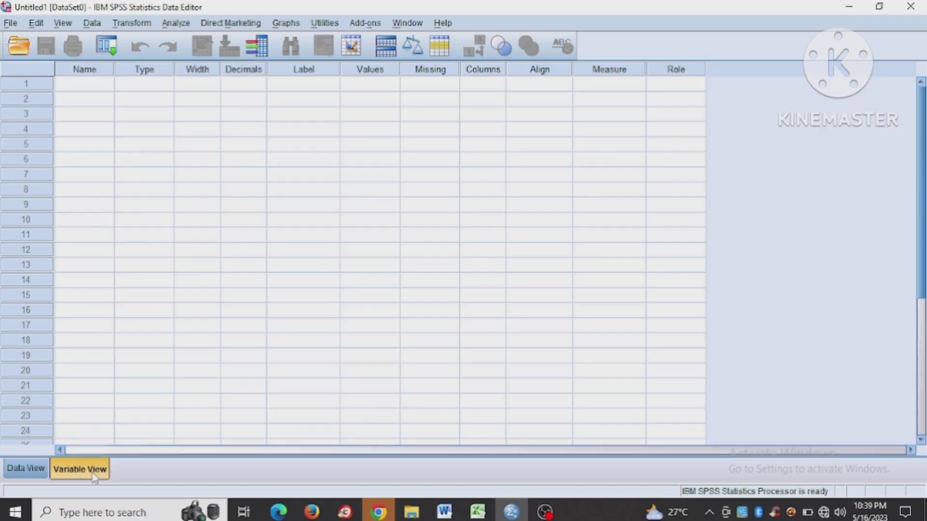
click(96, 87)
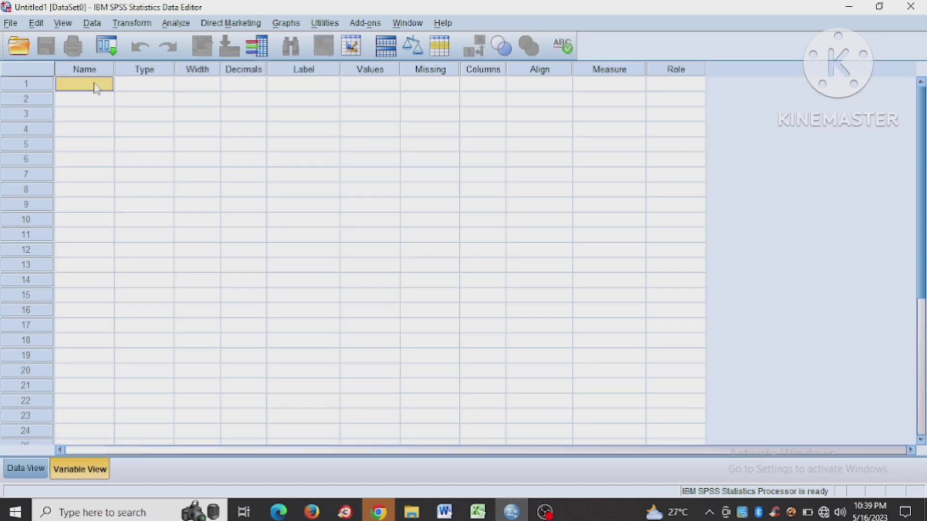
text(x)
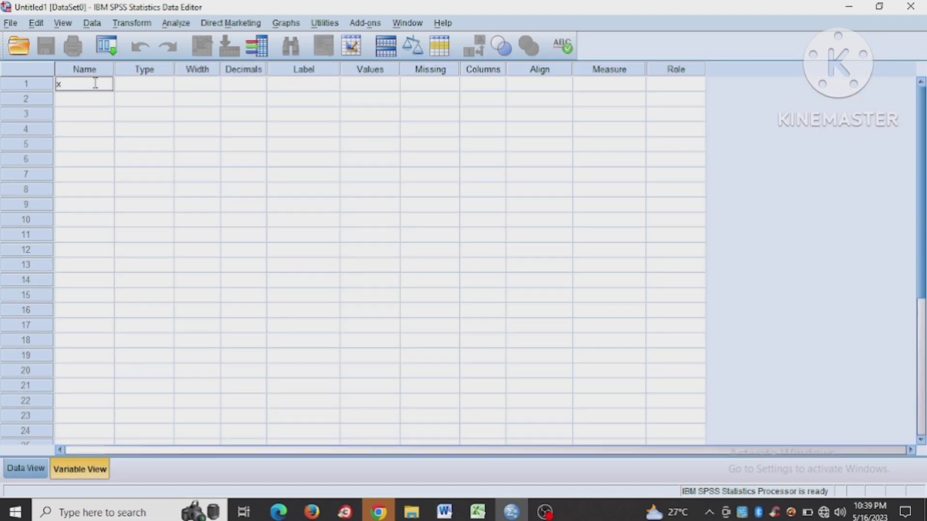
click(255, 82)
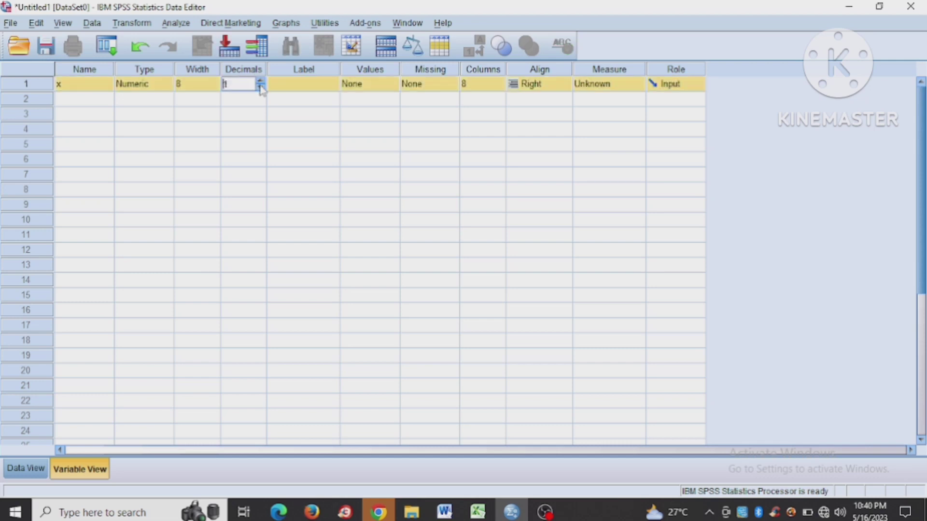
click(319, 88)
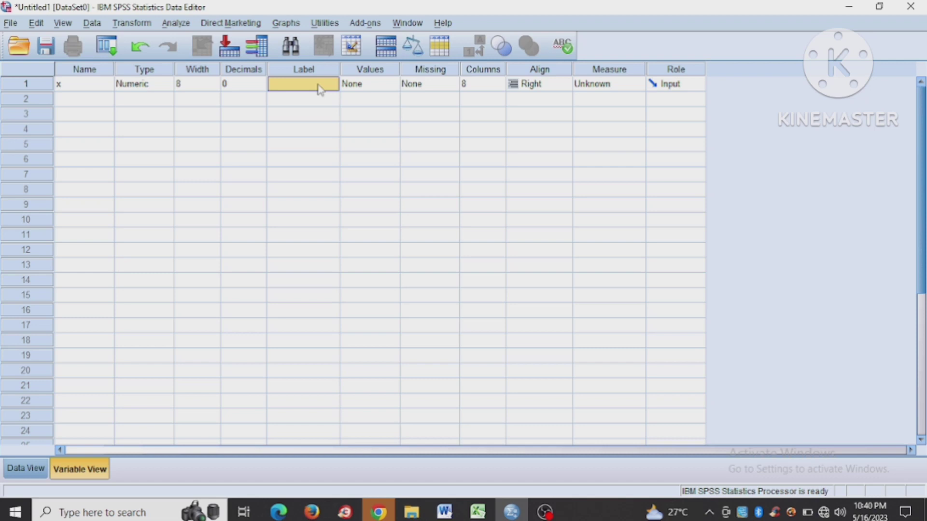
text(Disc)
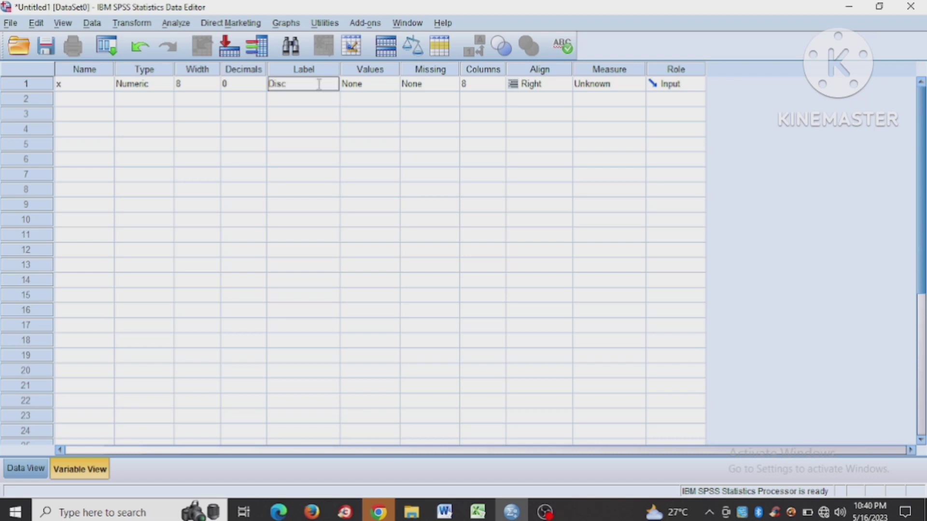
text(overylearning)
- Define a second variable named y with 0 decimals
click(80, 105)
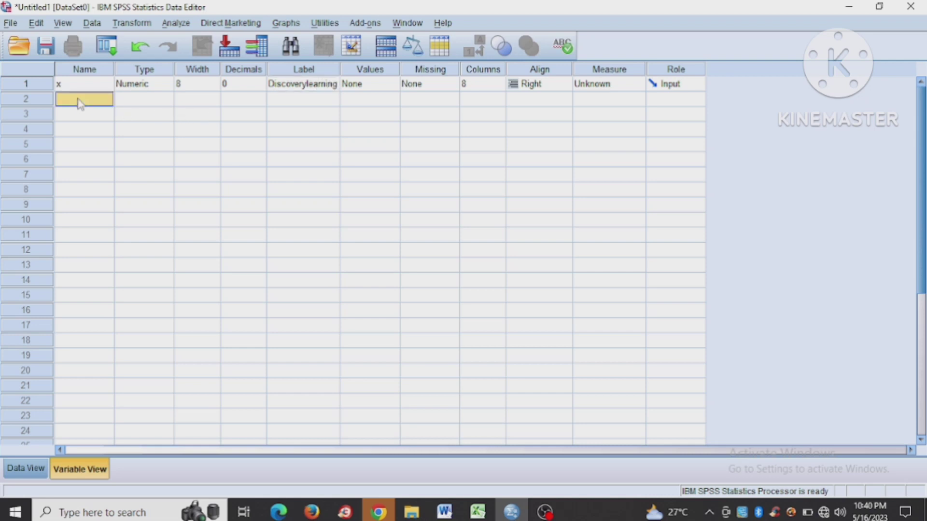
text(y)
click(259, 98)
click(260, 103)
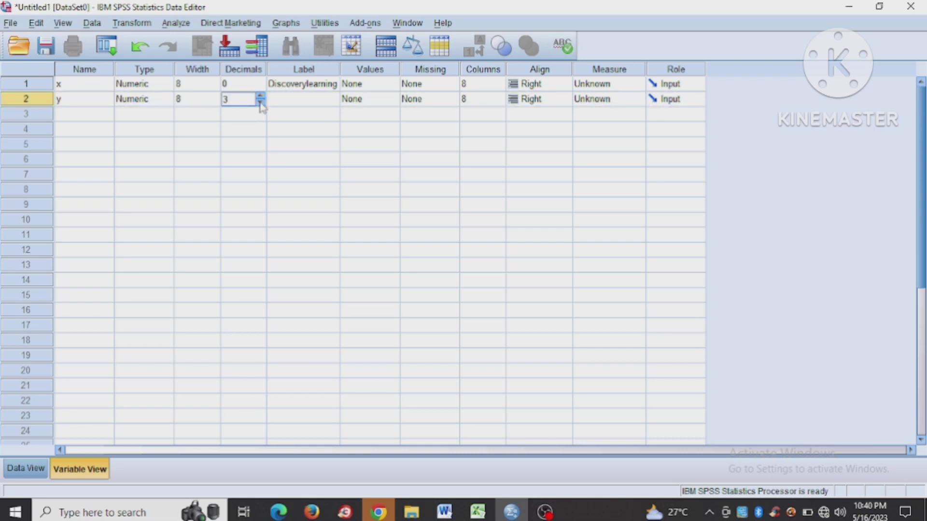
click(261, 103)
click(261, 102)
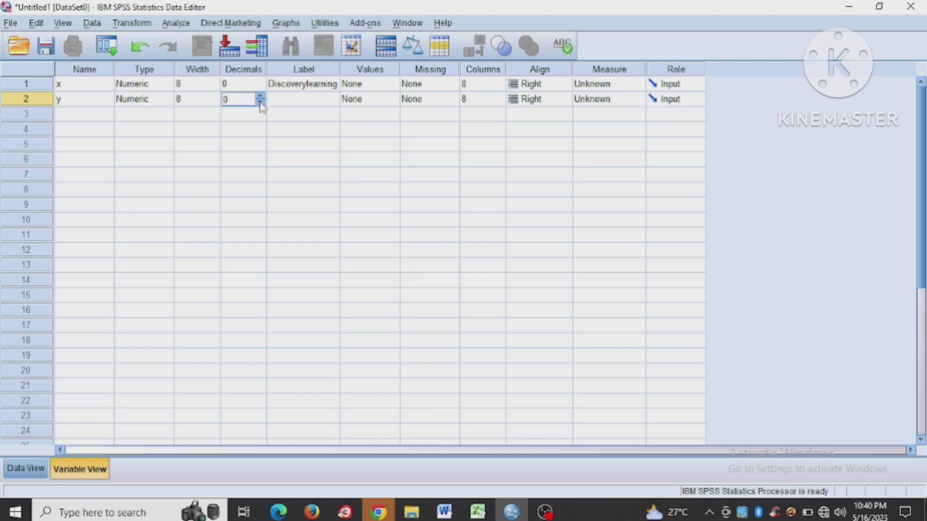
- Give variable y the label Hasilbelajar
click(316, 101)
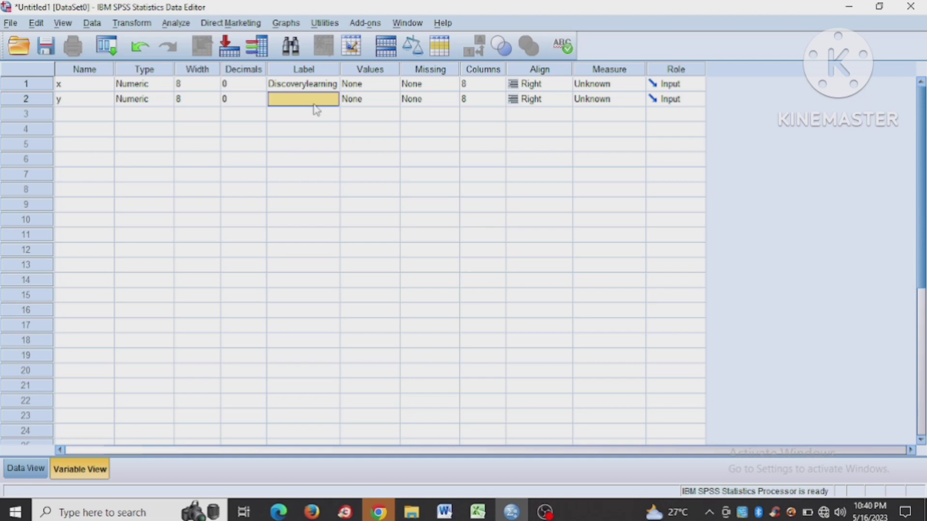
double_click(315, 102)
text(Hasilbelajar)
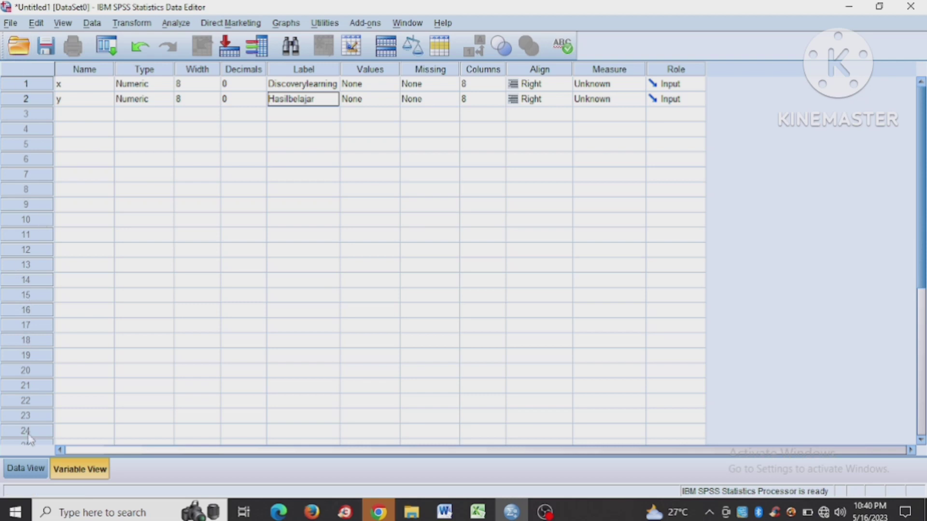
- Show the SPSS data grid, then switch to Excel and copy the X and Y scores in A8:B17
click(27, 470)
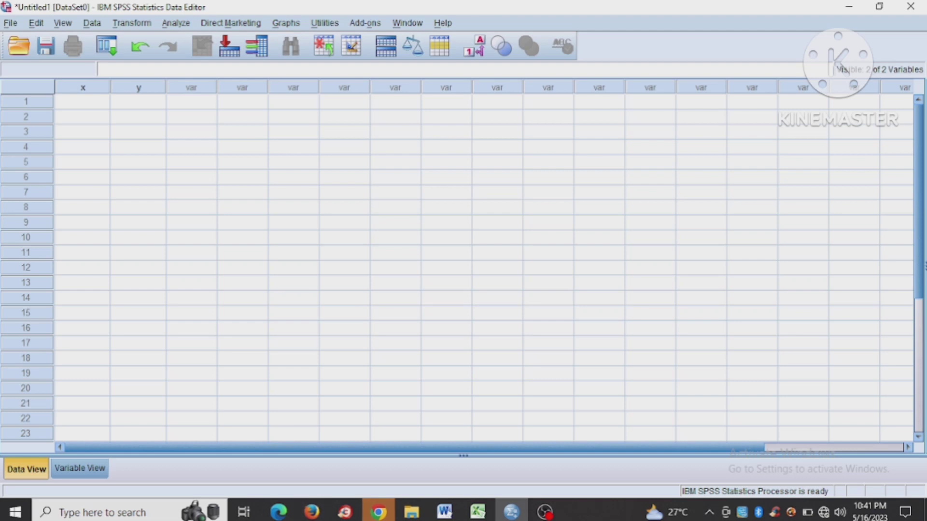
click(477, 512)
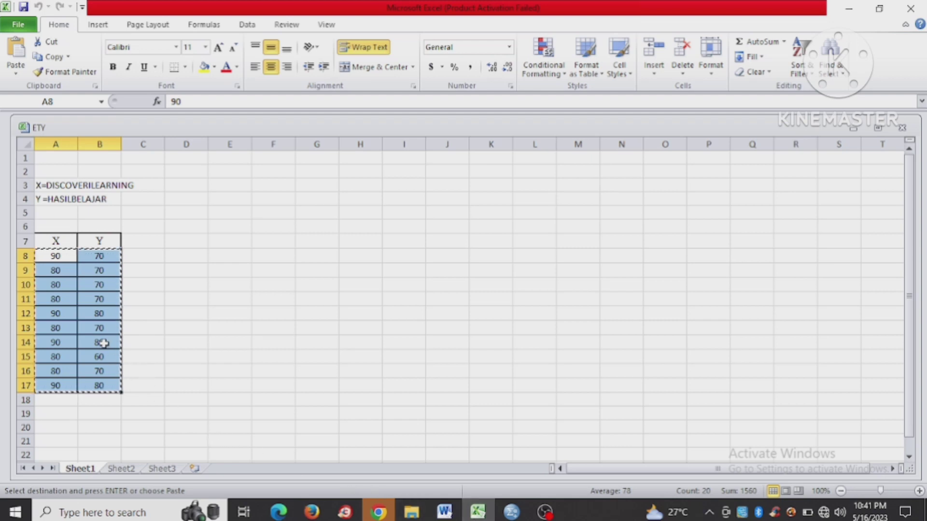
drag(55, 256, 121, 393)
key(ctrl+c)
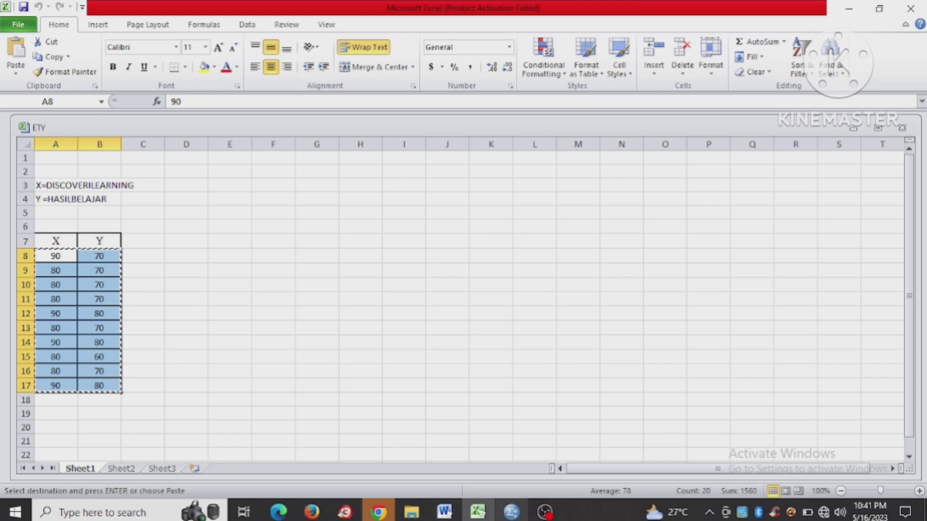
- Return to SPSS and paste the copied scores into the x and y columns starting at row 1
click(511, 512)
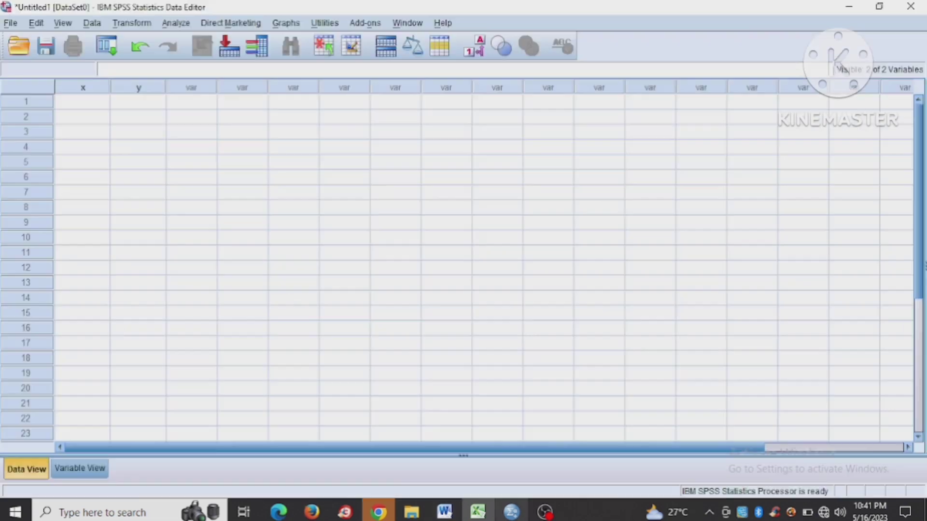
click(96, 102)
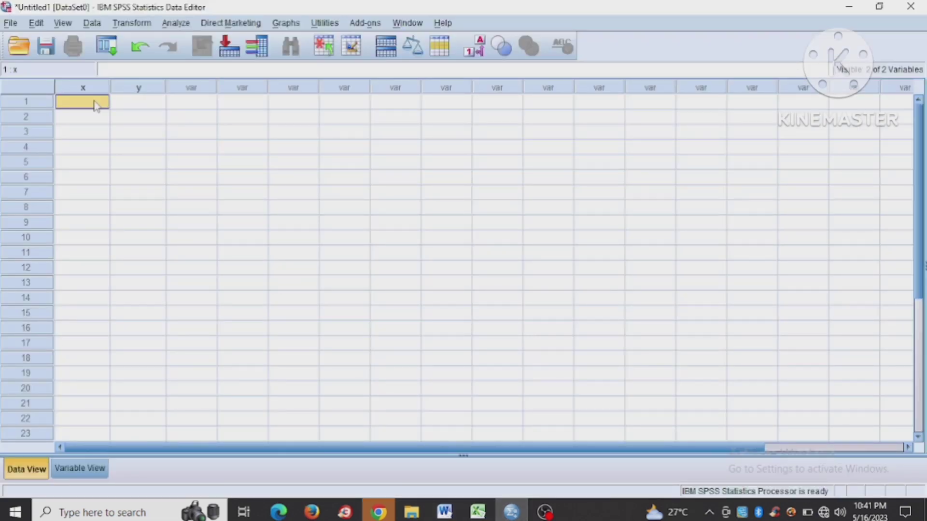
key(ctrl+v)
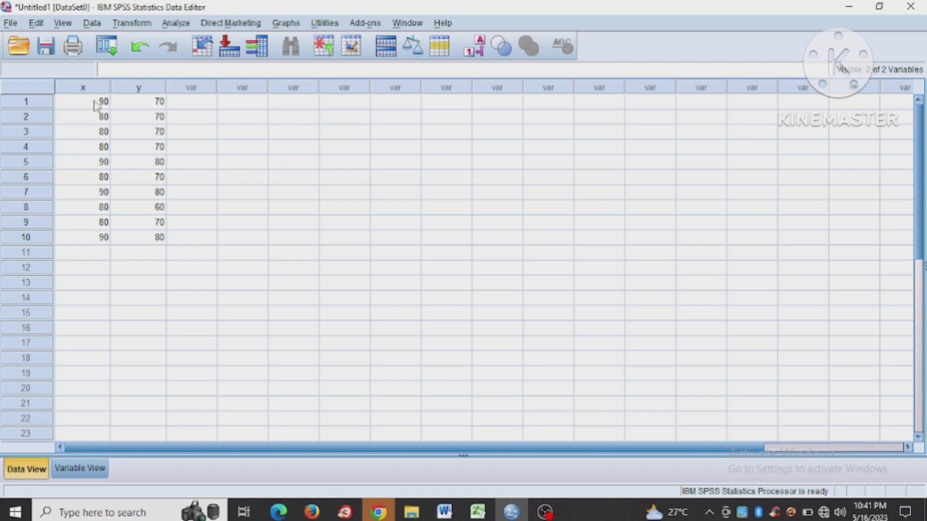
- Set up a One-Way ANOVA with Hasilbelajar as the dependent variable and Discoverylearning as the factor
click(178, 24)
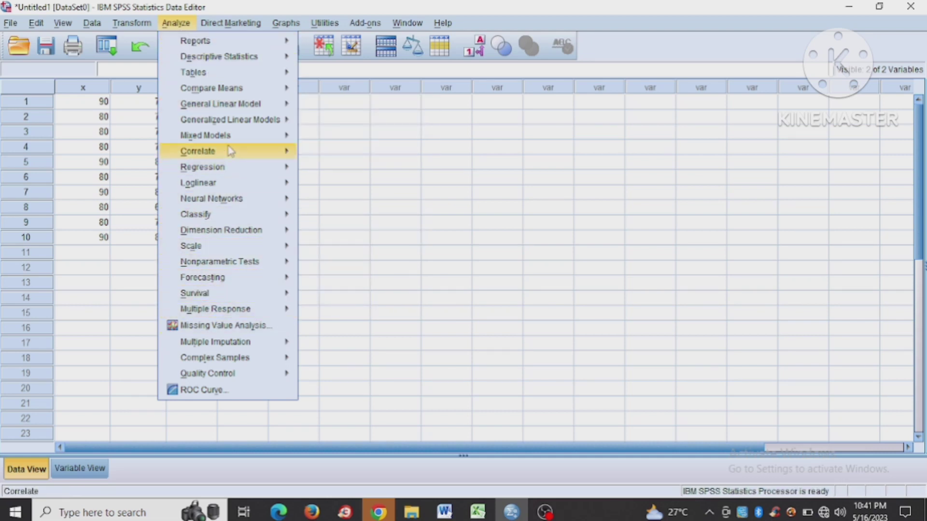
mouse_move(237, 91)
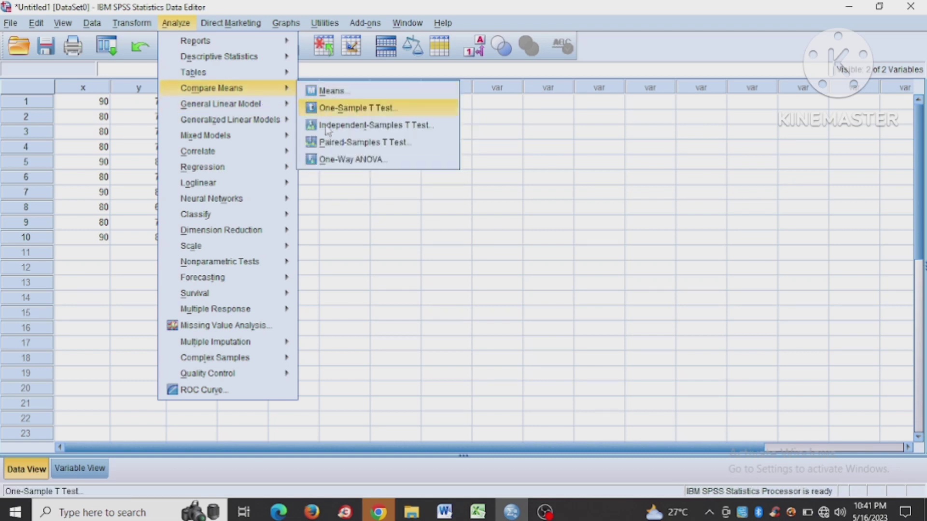
click(341, 161)
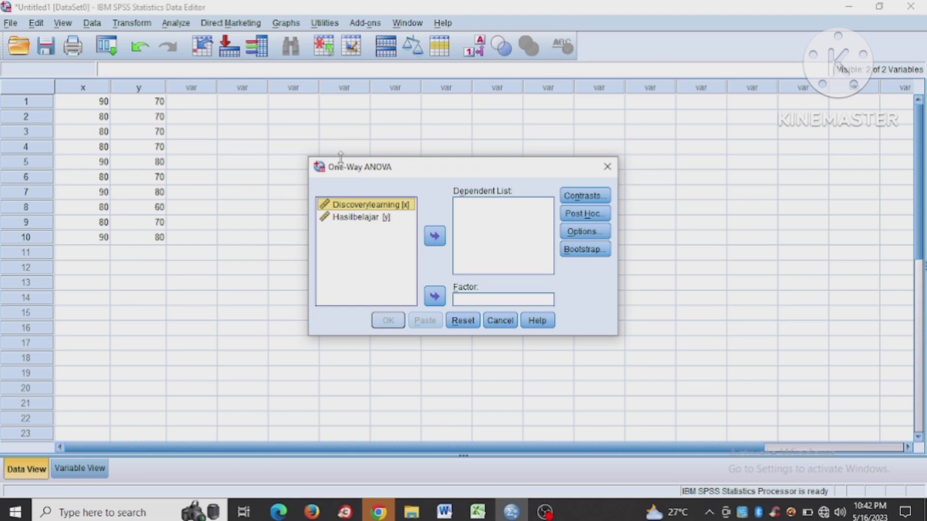
click(351, 217)
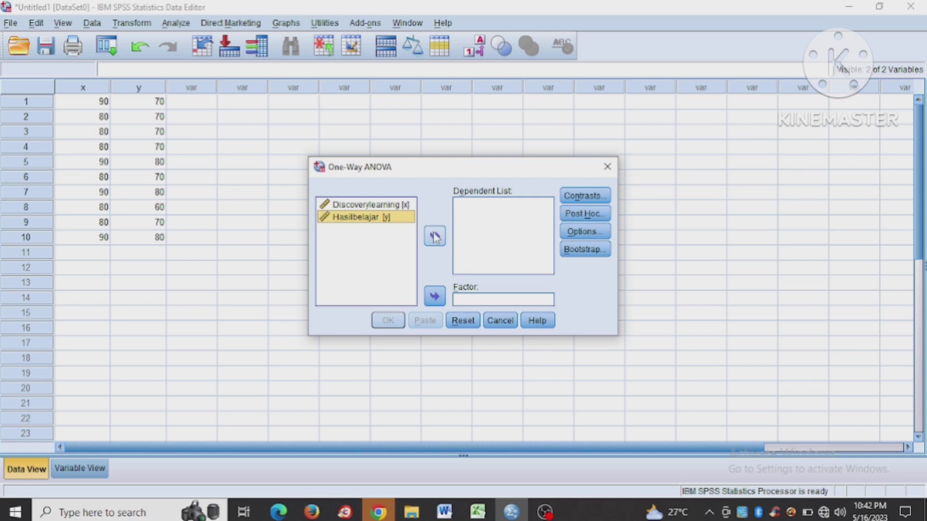
click(435, 236)
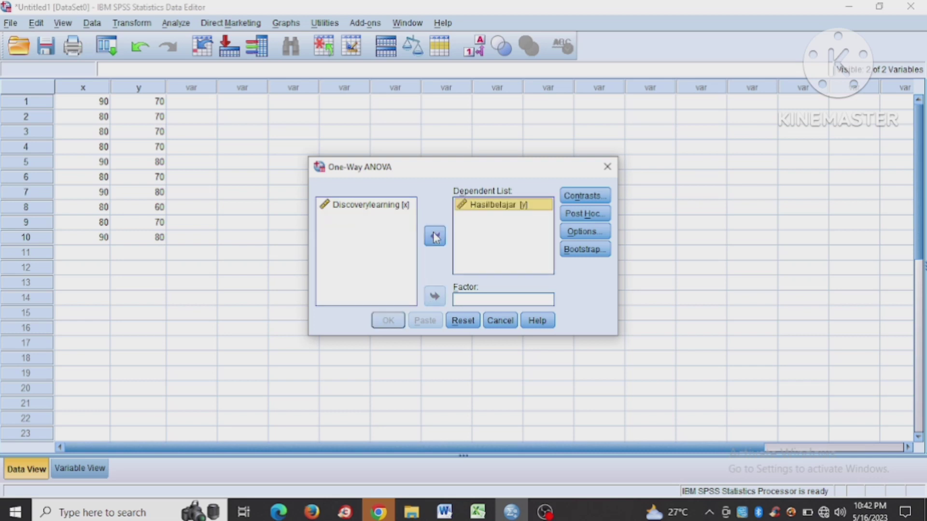
click(390, 210)
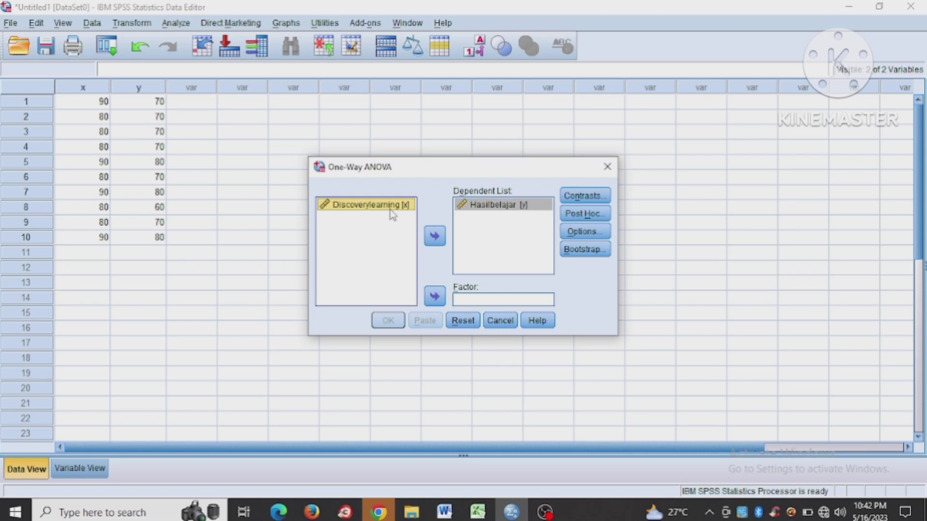
click(436, 298)
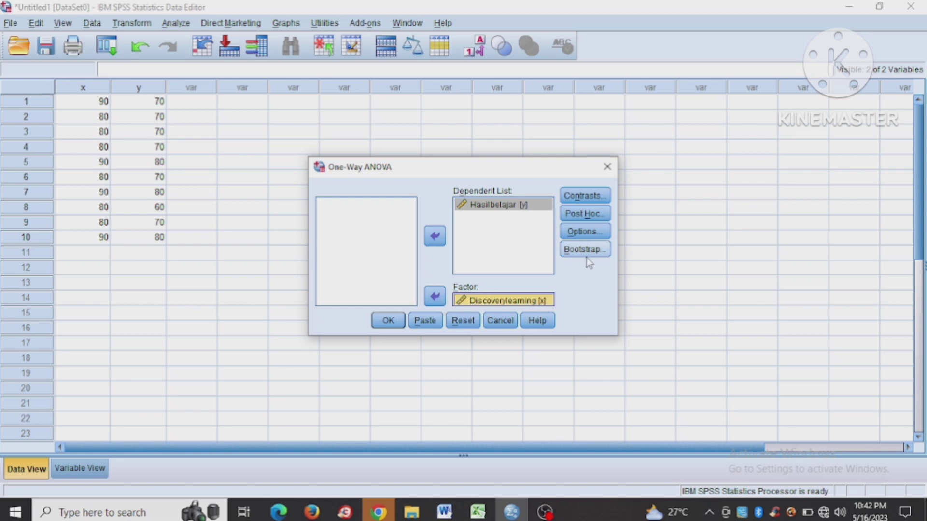
- Include the homogeneity of variance test in the One-Way ANOVA and run the analysis
click(594, 237)
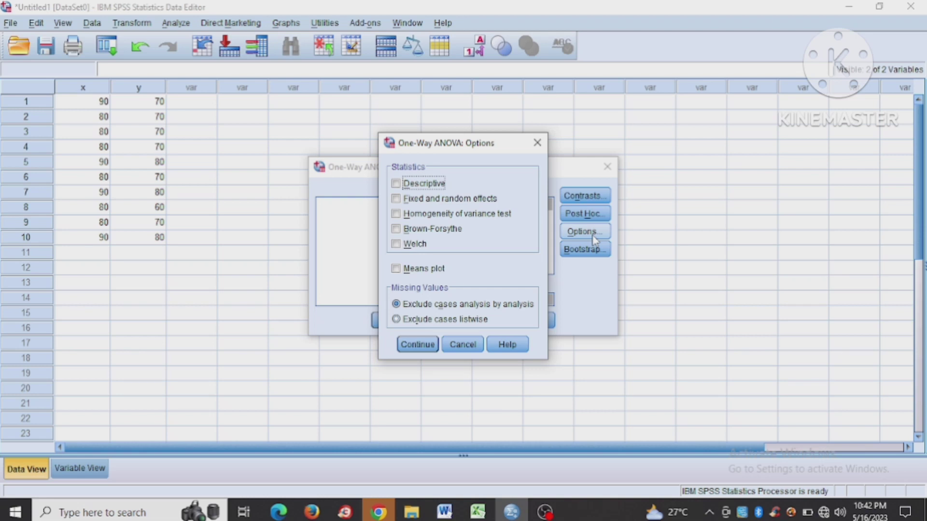
click(511, 221)
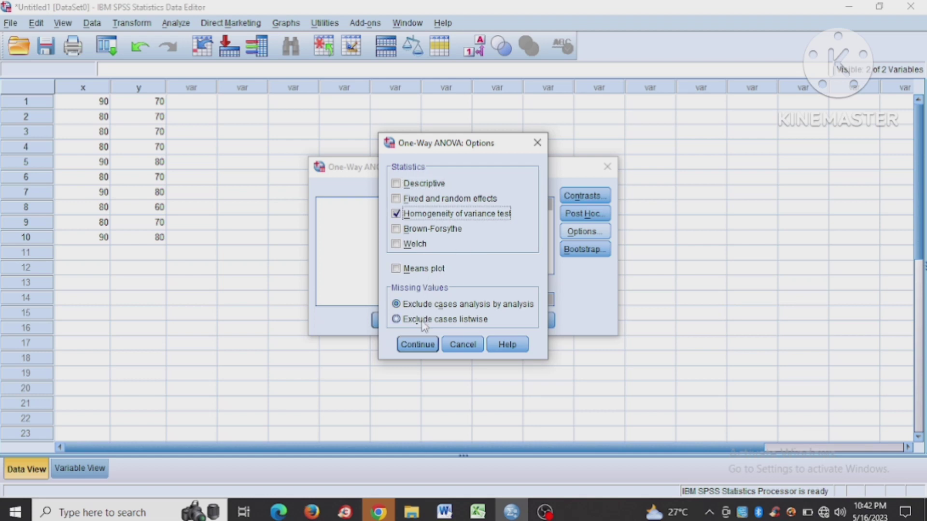
click(419, 344)
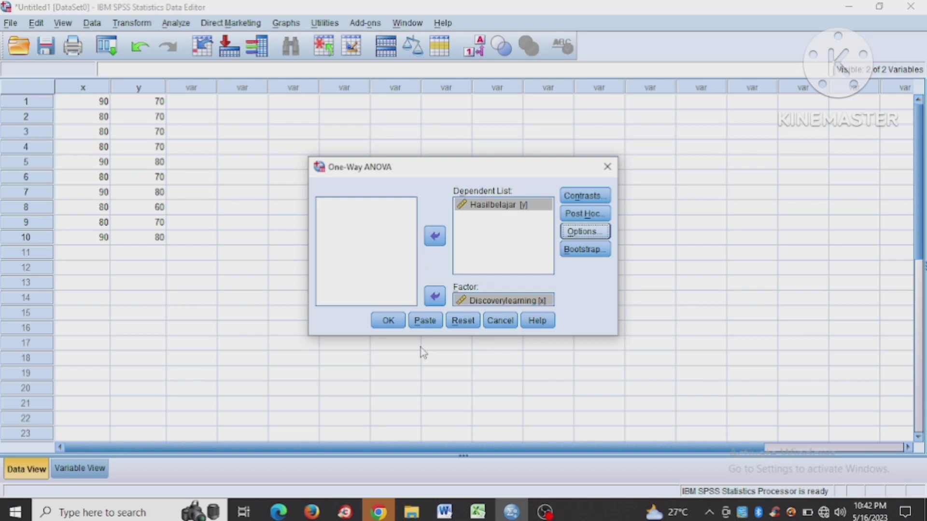
click(393, 327)
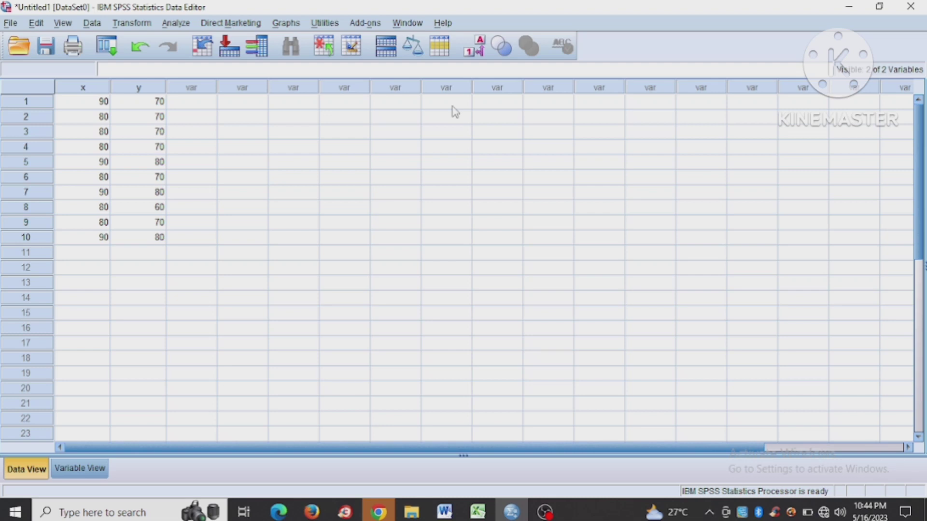
- Set up a Means comparison with Hasilbelajar as the dependent variable and Discoverylearning as the independent variable
click(176, 23)
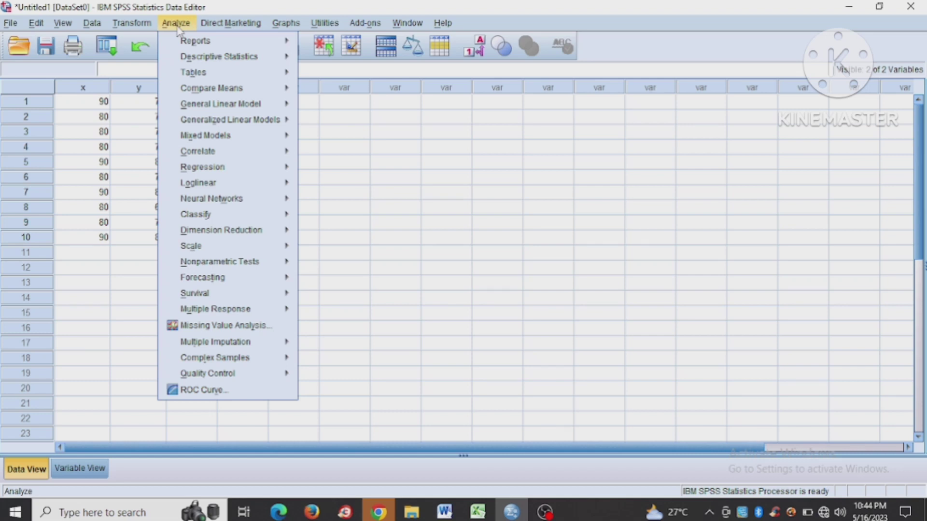
mouse_move(227, 210)
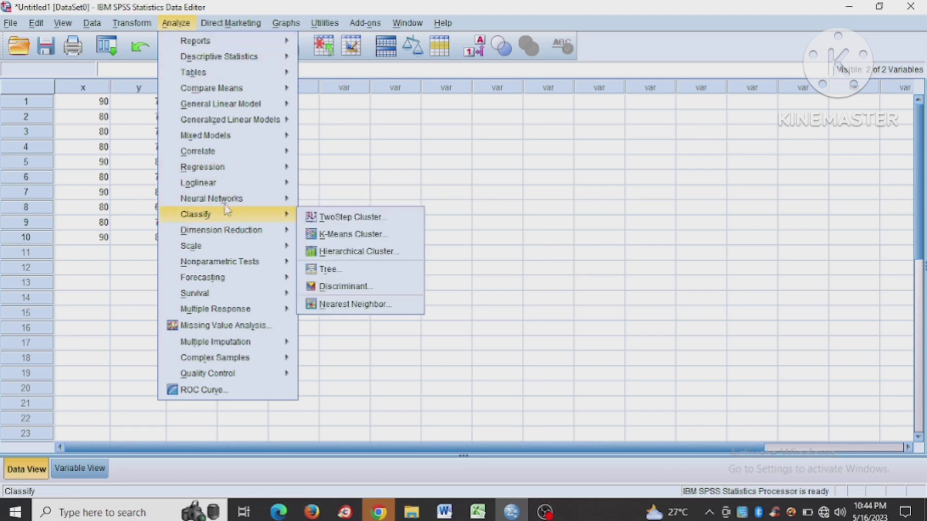
mouse_move(232, 91)
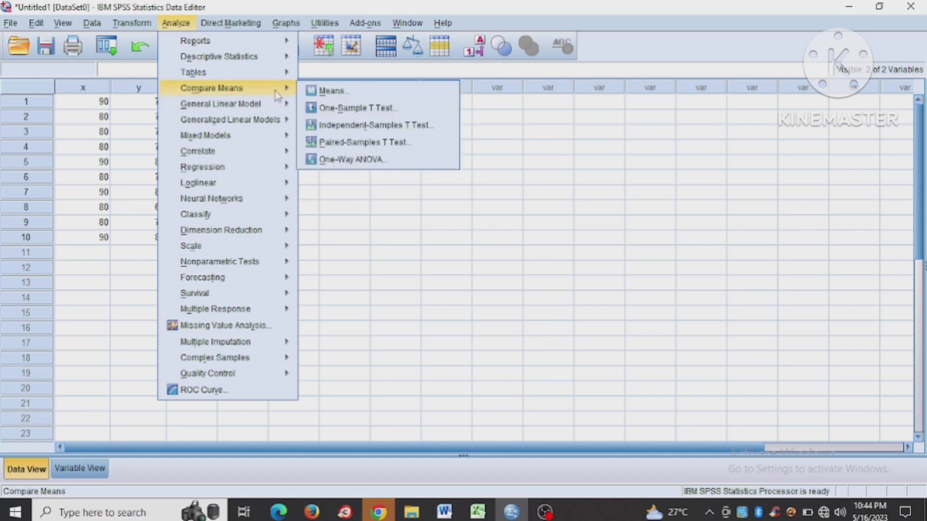
click(309, 93)
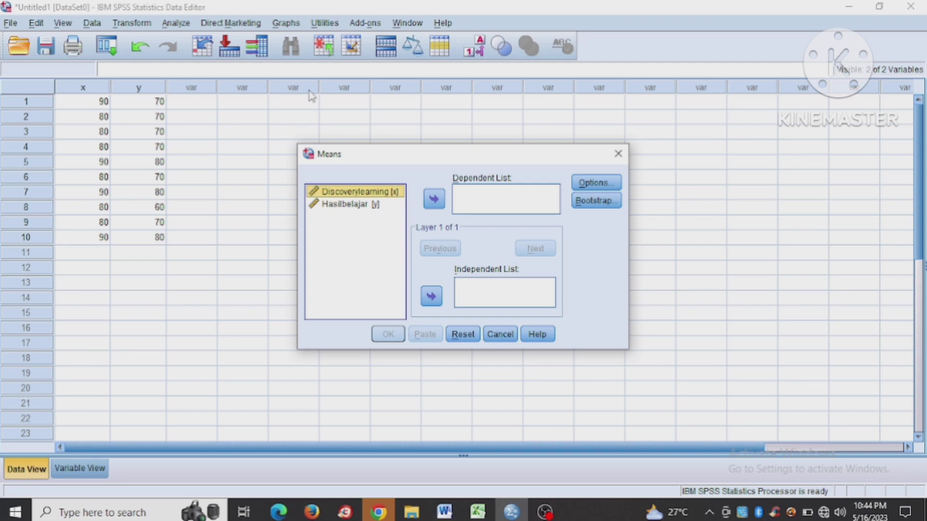
click(387, 204)
click(427, 199)
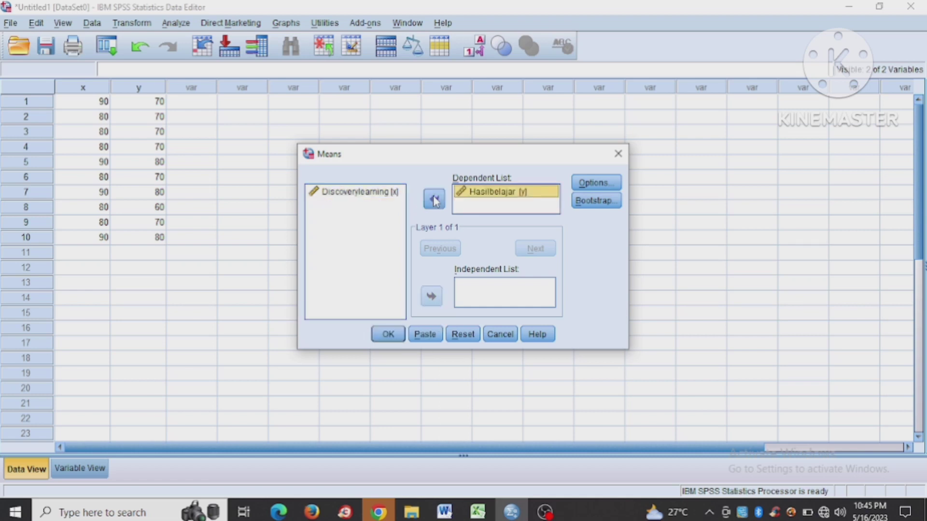
click(398, 195)
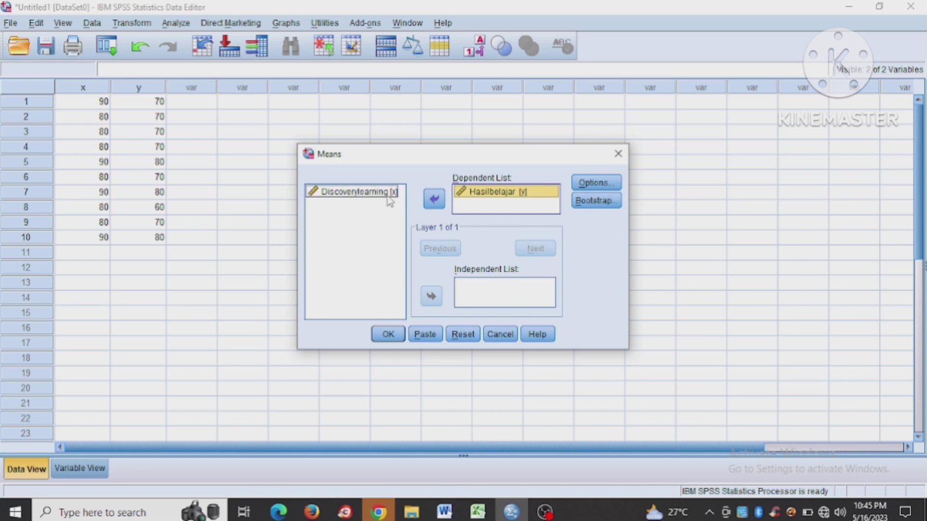
click(379, 195)
click(438, 297)
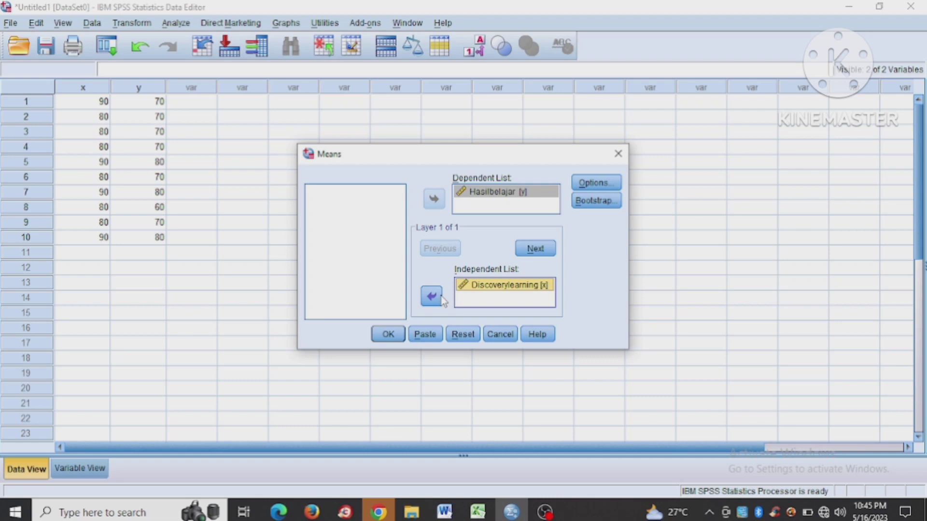
- Enable the test for linearity in the Means options and run the analysis
click(607, 187)
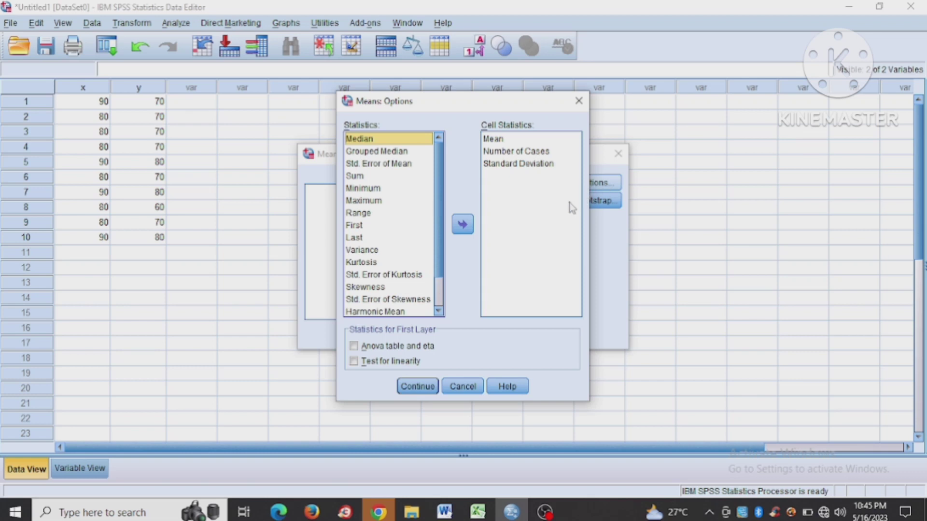
click(377, 363)
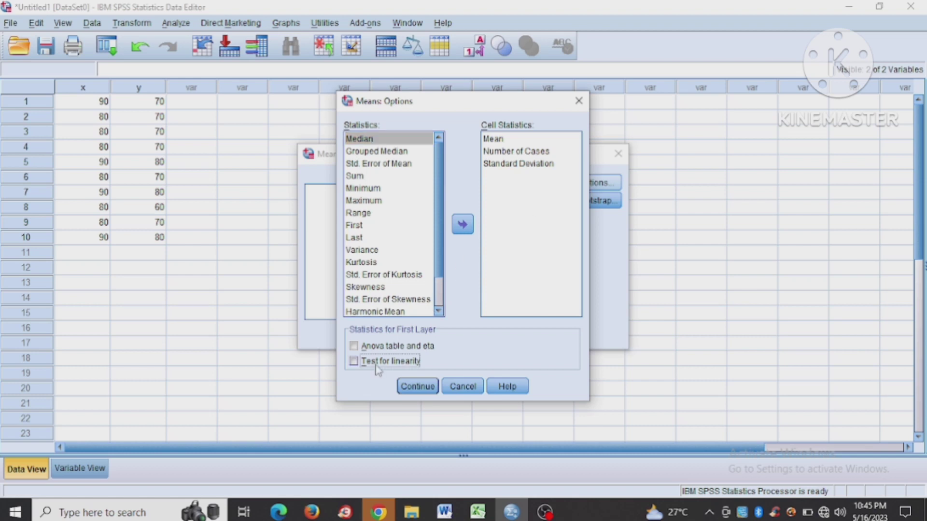
click(407, 385)
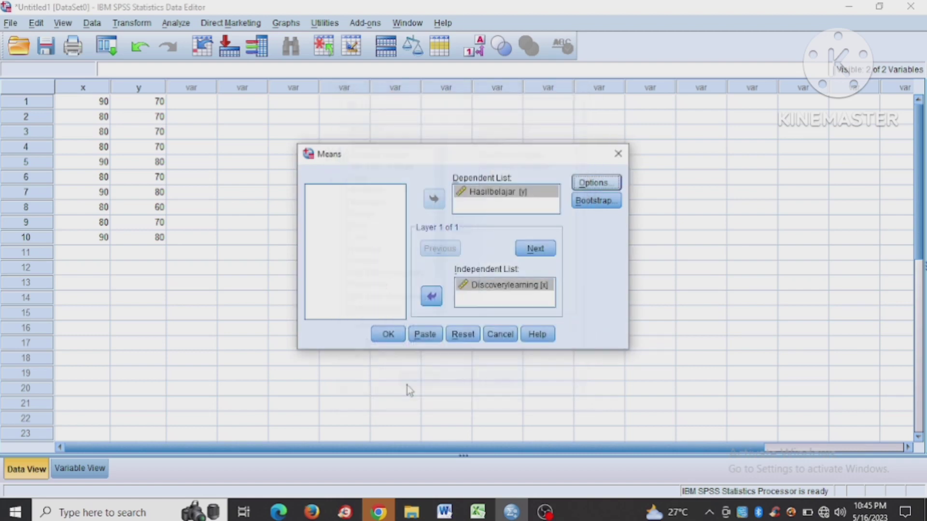
click(397, 333)
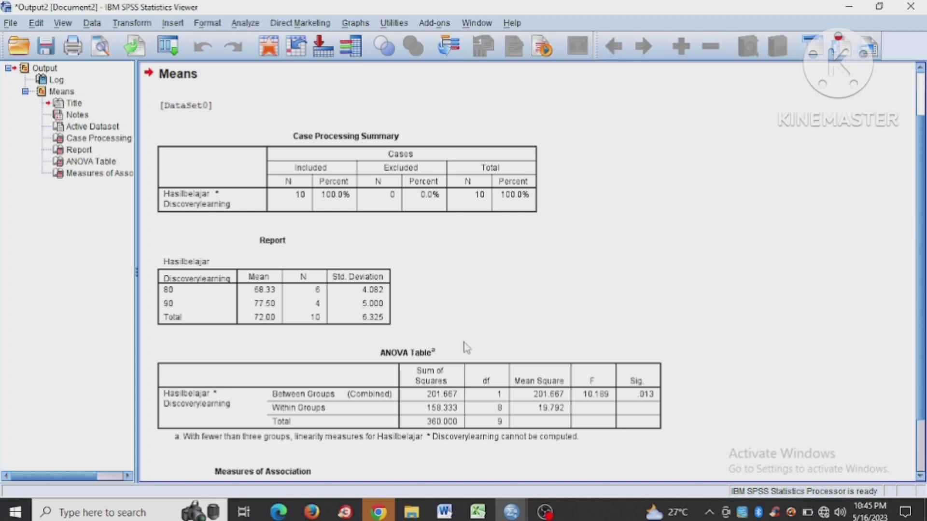
- Review the Means output through the ANOVA Table and Measures of Association, then switch to Word
click(489, 371)
scroll(922, 443, down, 3)
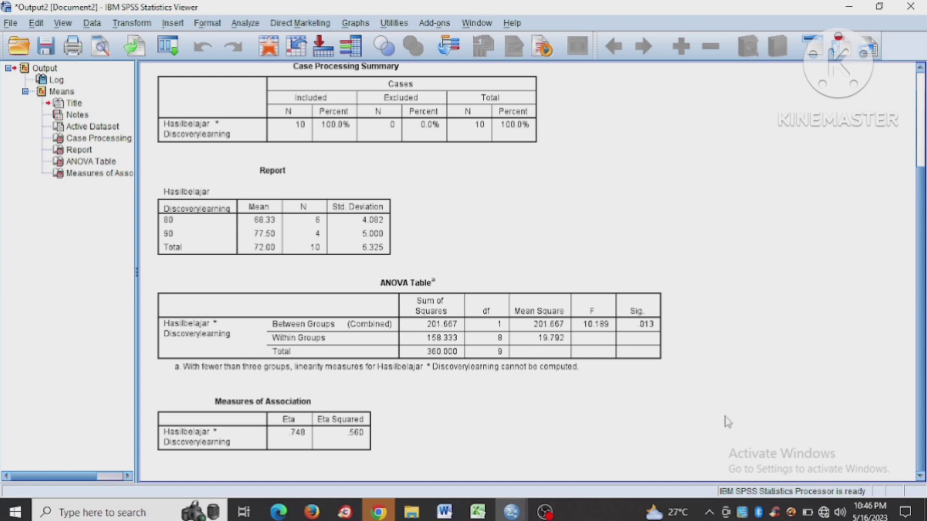
click(443, 512)
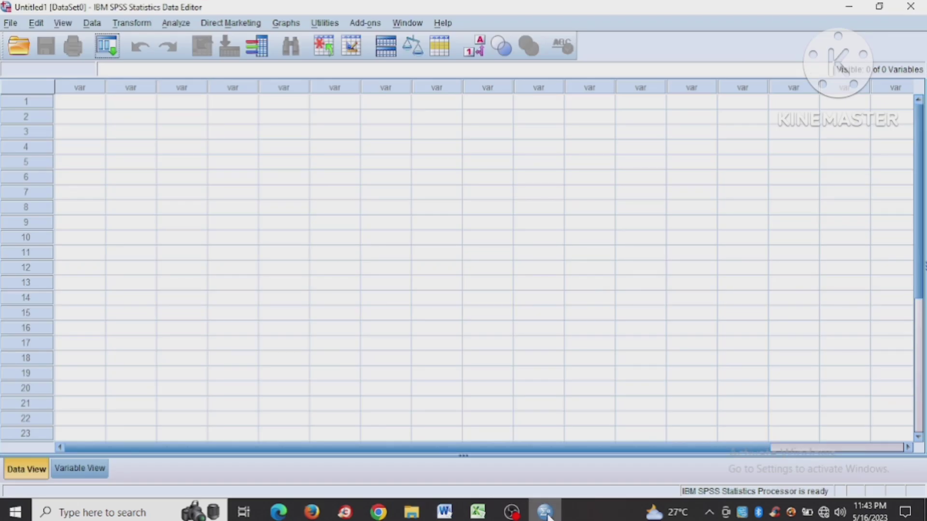
- Define a variable named Hasil with 0 decimals in the first row of the empty dataset
click(78, 469)
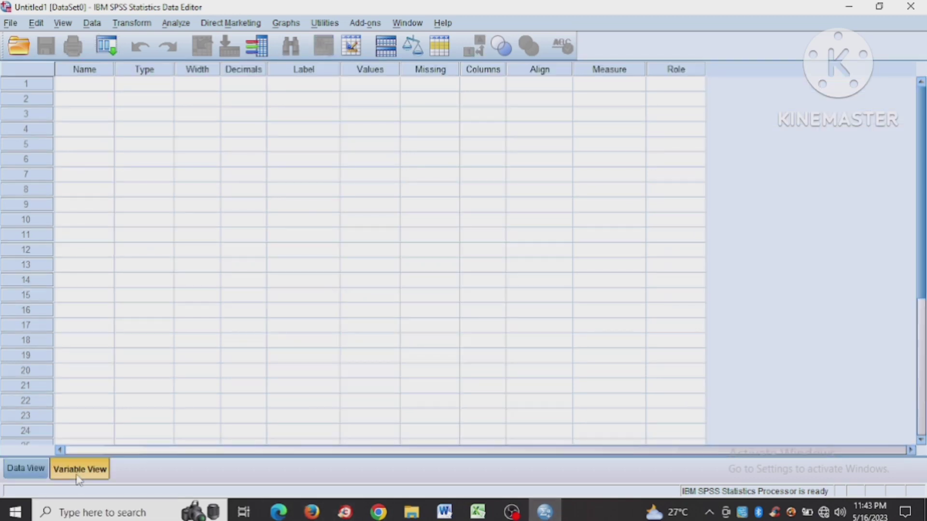
click(100, 88)
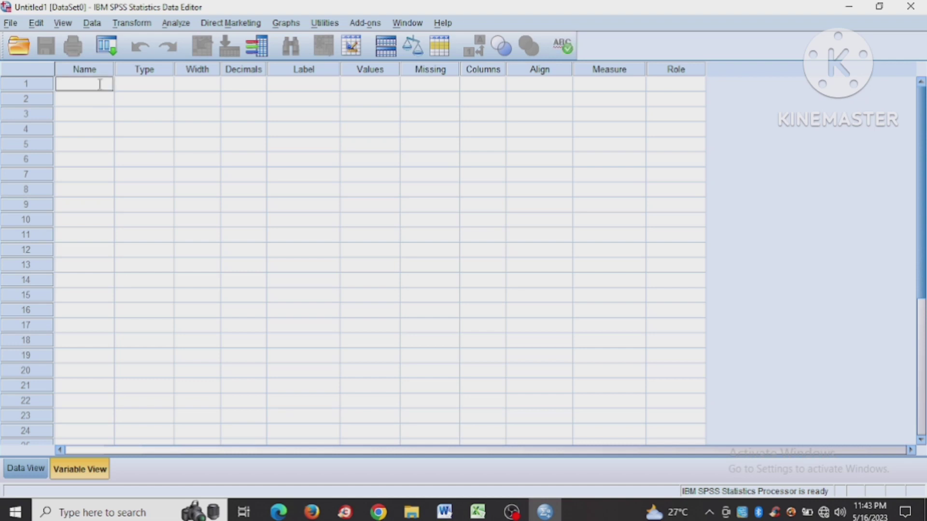
text(Hasil)
click(260, 85)
click(259, 81)
click(260, 87)
click(260, 87)
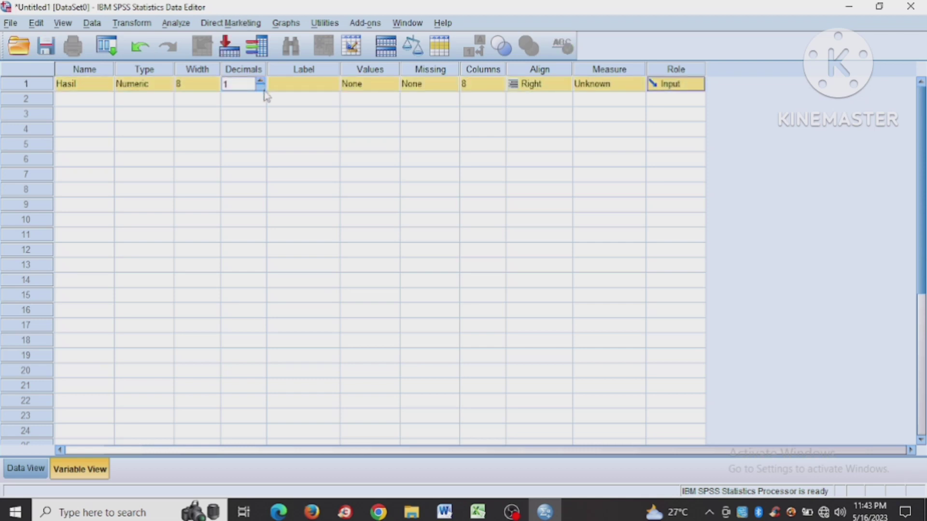
click(260, 87)
- Give the variable Hasil the label Hasilbelajar
click(312, 88)
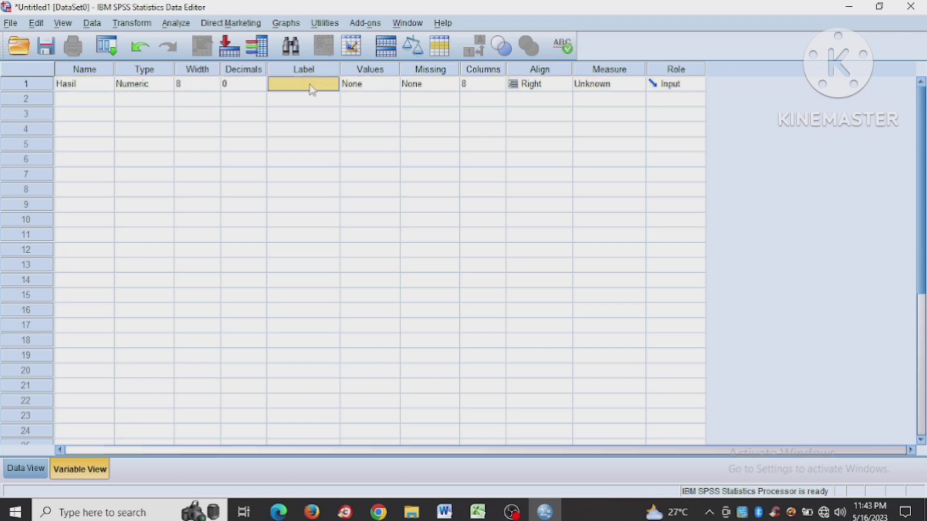
text(Hasi)
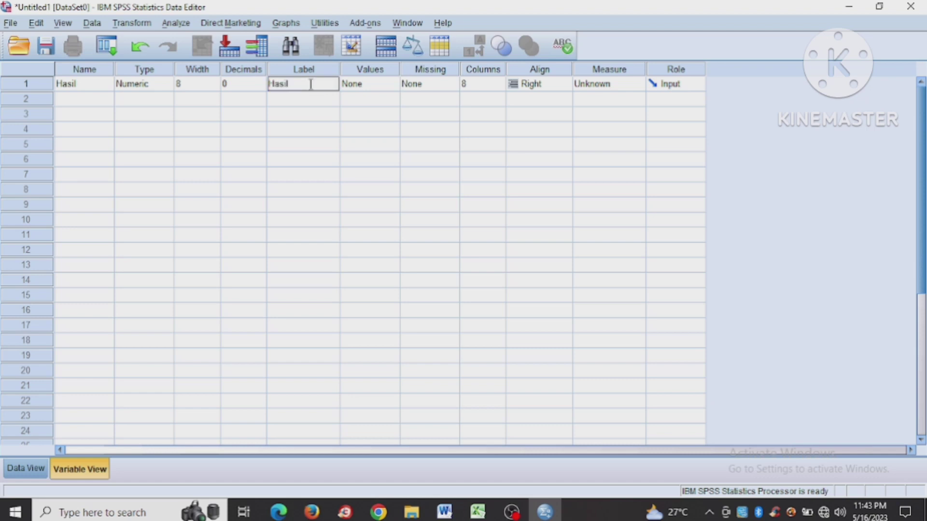
text(l ke)
key(BackSpace)
key(BackSpace)
key(BackSpace)
text(belaa)
key(BackSpace)
text(ja)
- Show the SPSS data grid, then switch to Excel and copy the Y scores in B8:B17
click(26, 469)
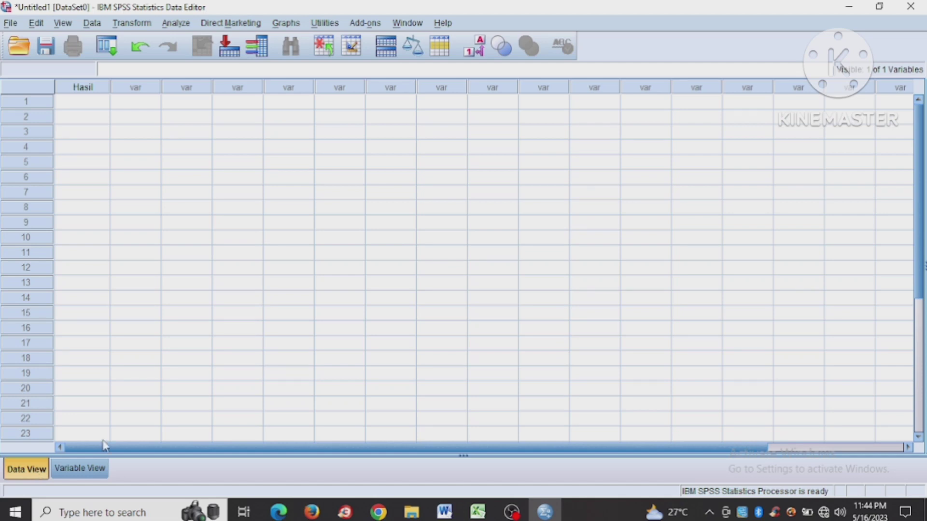
mouse_move(412, 512)
click(478, 512)
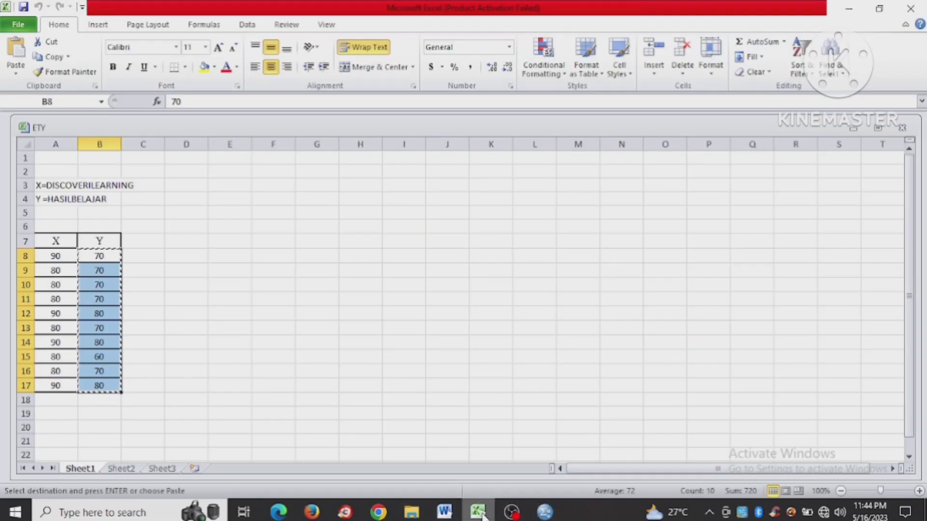
click(102, 257)
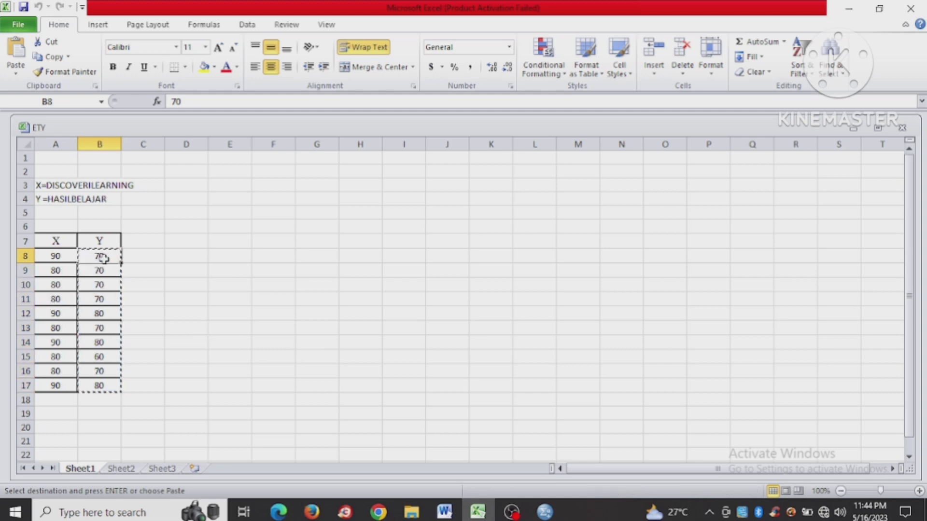
drag(102, 257, 110, 386)
key(ctrl+c)
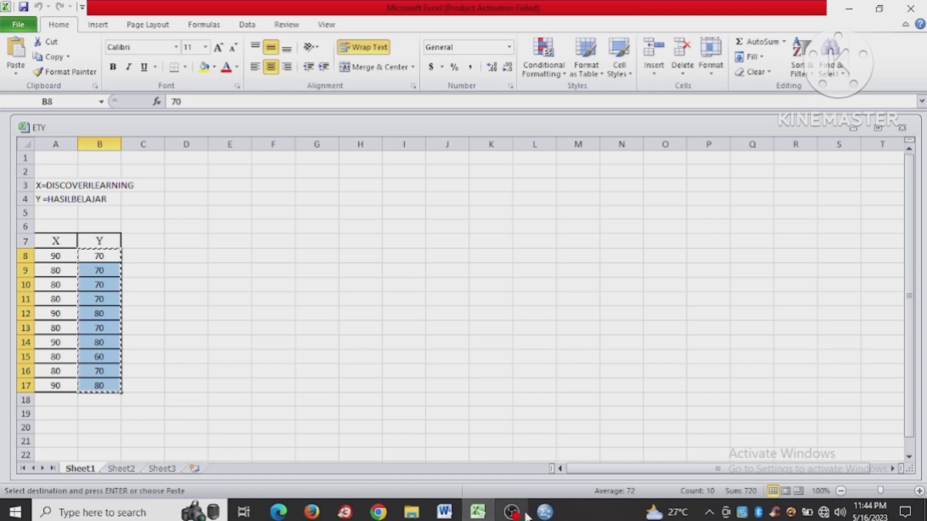
- Return to SPSS and paste the copied scores into the Hasil column starting at row 1
click(546, 513)
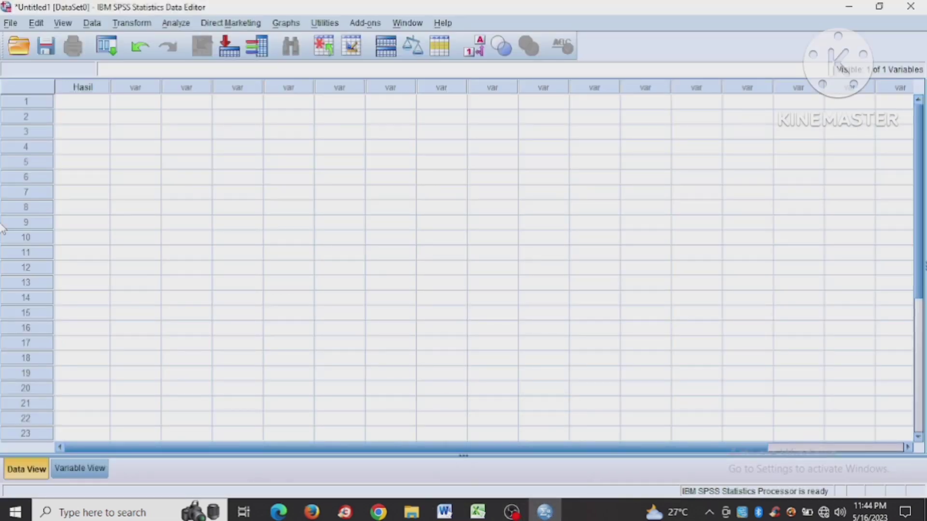
click(82, 103)
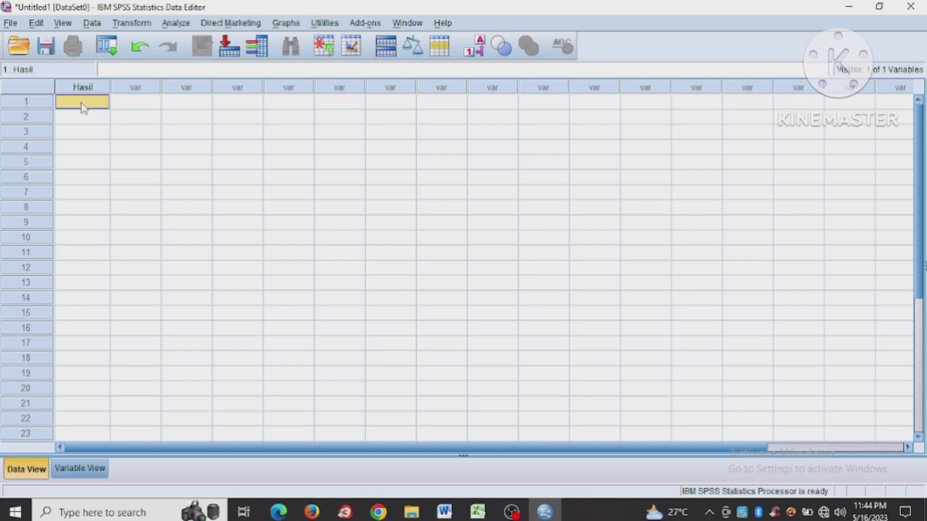
key(ctrl+v)
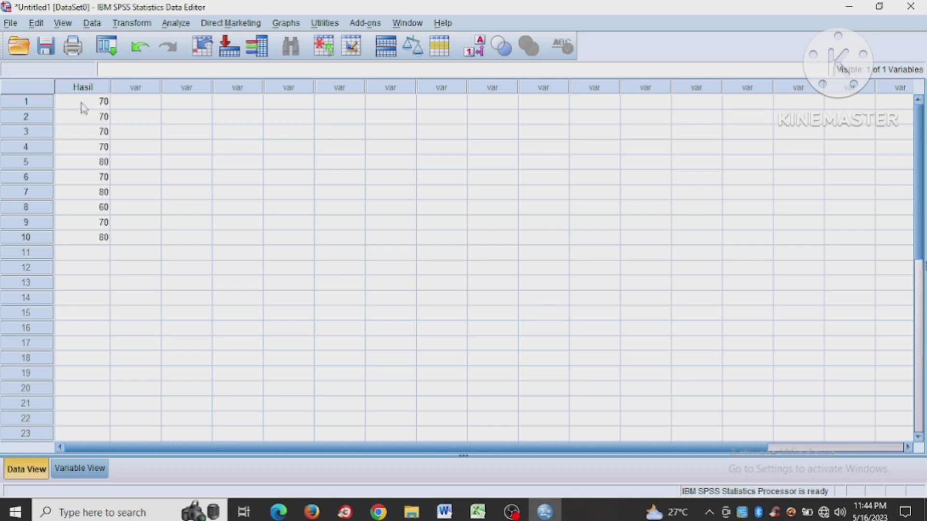
- Run a One-Sample T Test on Hasilbelajar with a test value of 70
click(173, 25)
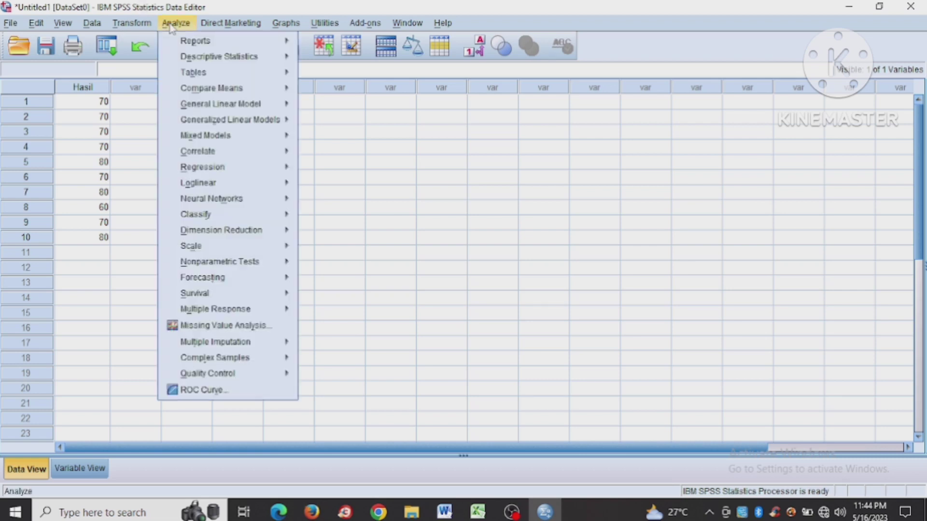
mouse_move(229, 94)
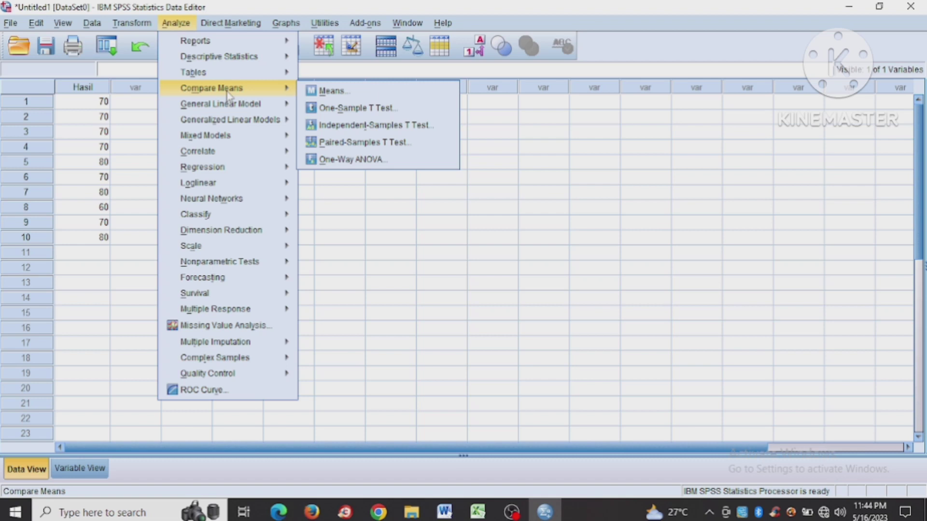
click(346, 109)
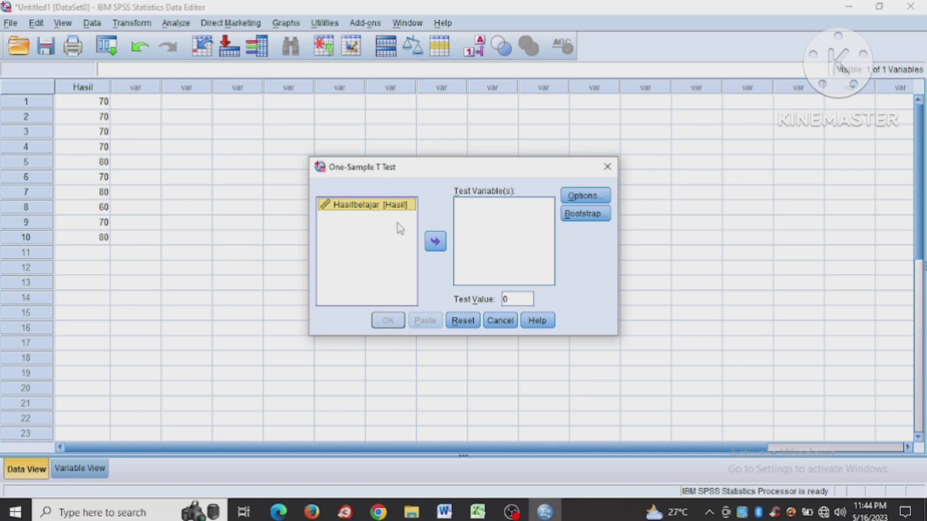
click(435, 244)
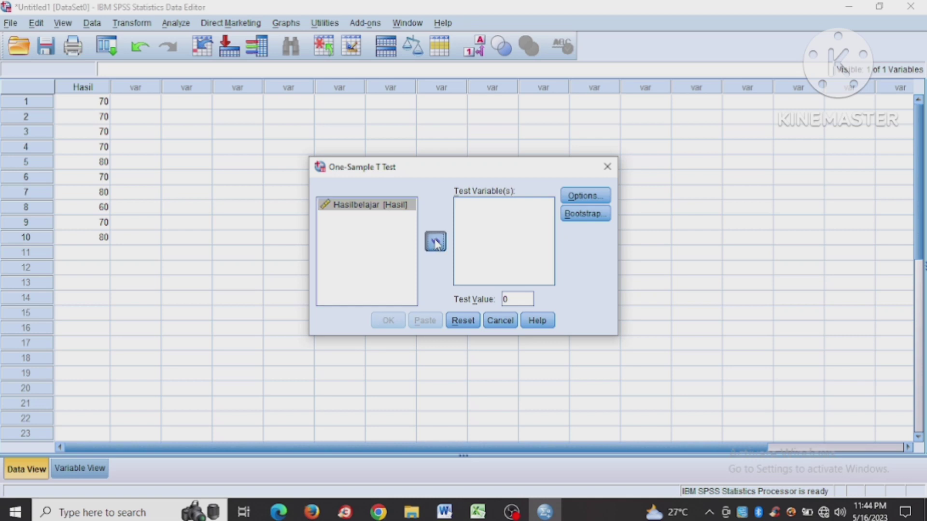
click(519, 298)
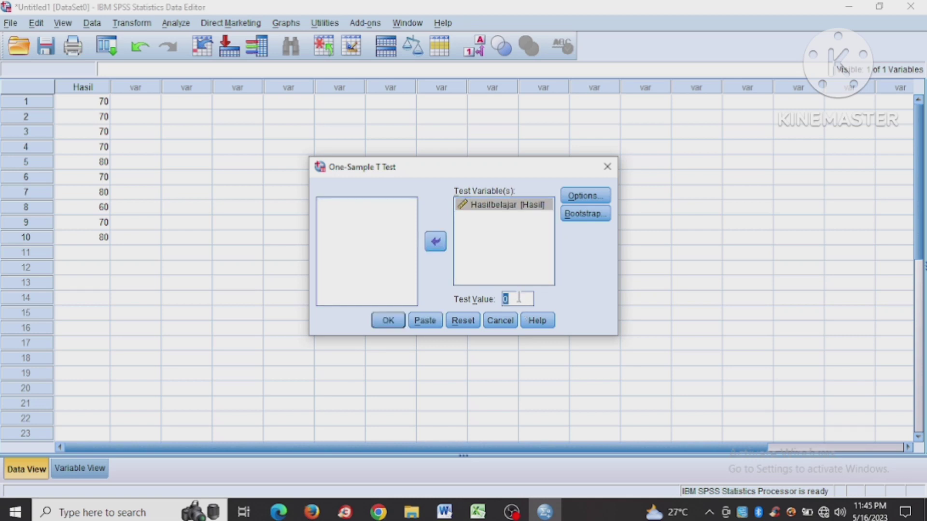
key(BackSpace)
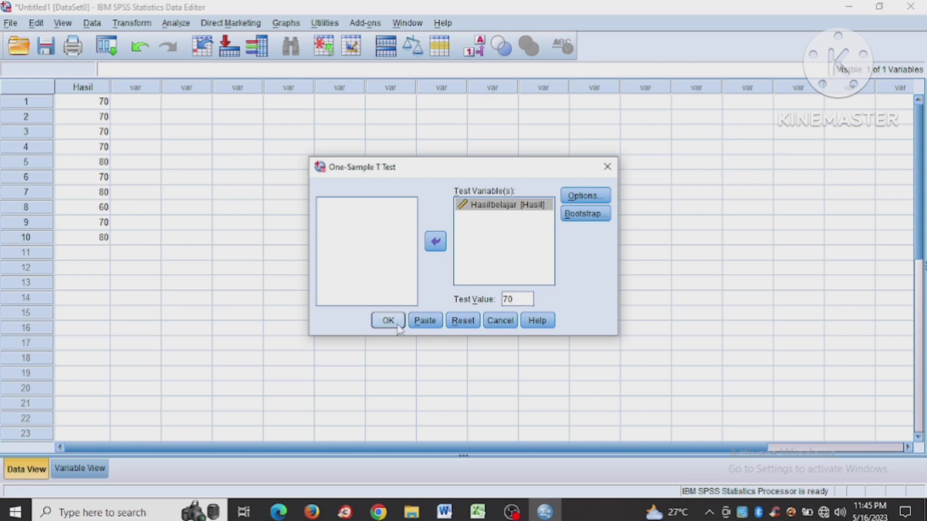
click(398, 325)
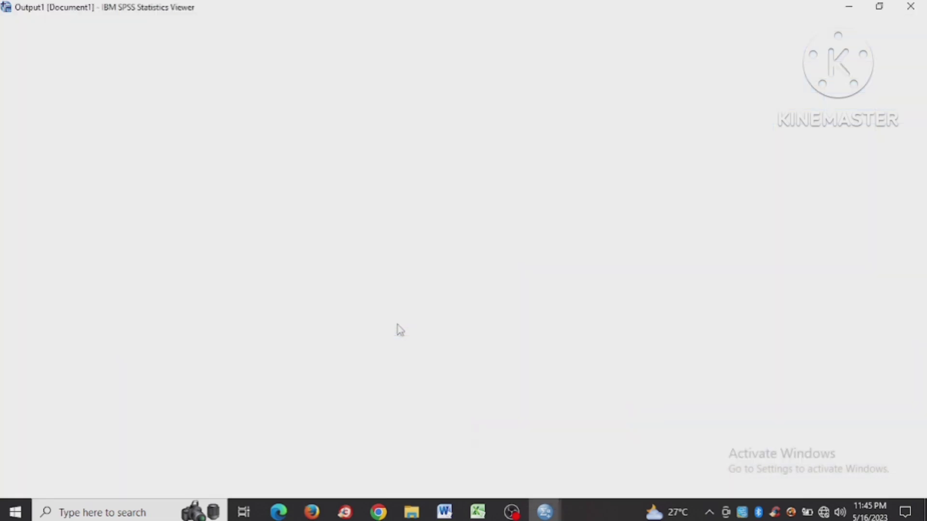